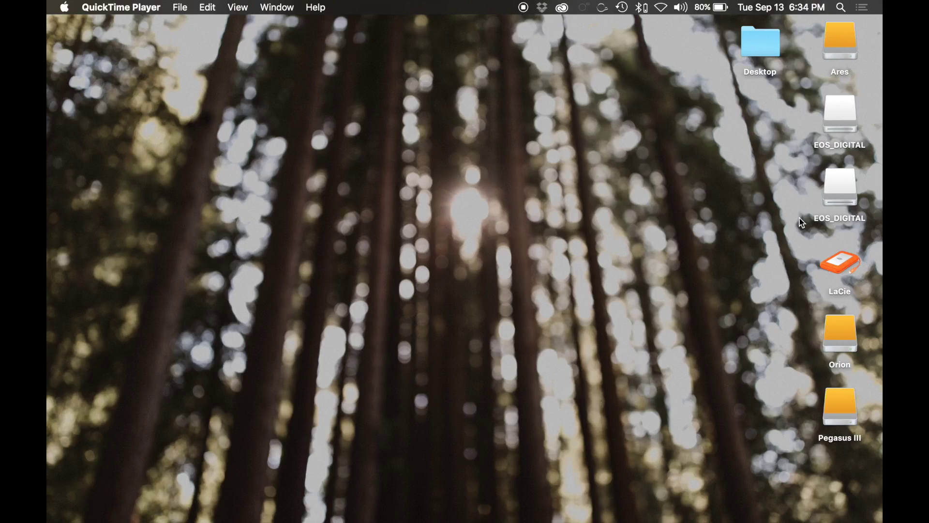
Step: Select both EOS_DIGITAL card drives in Finder, leaving the LaCie drive unselected
{"action": "left_click_drag", "start_coordinate": [794, 121], "coordinate": [873, 213]}
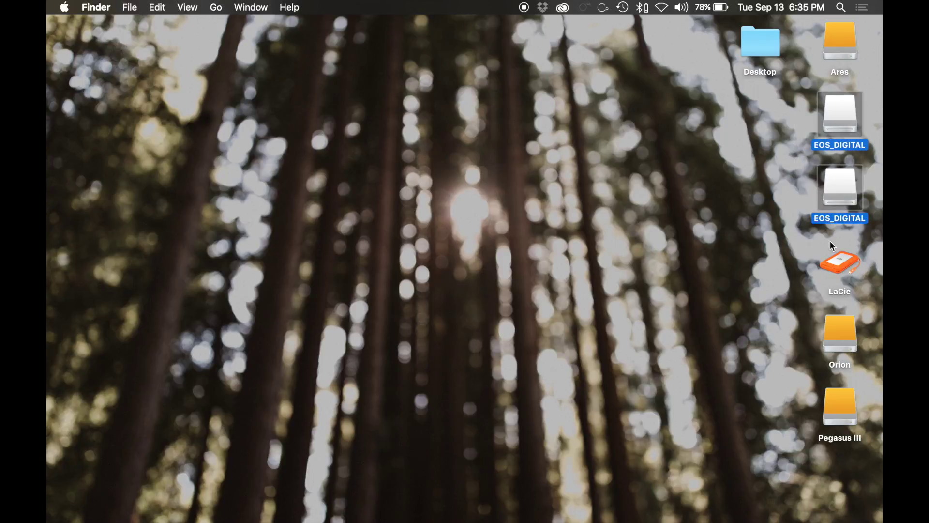
{"action": "left_click", "coordinate": [840, 266]}
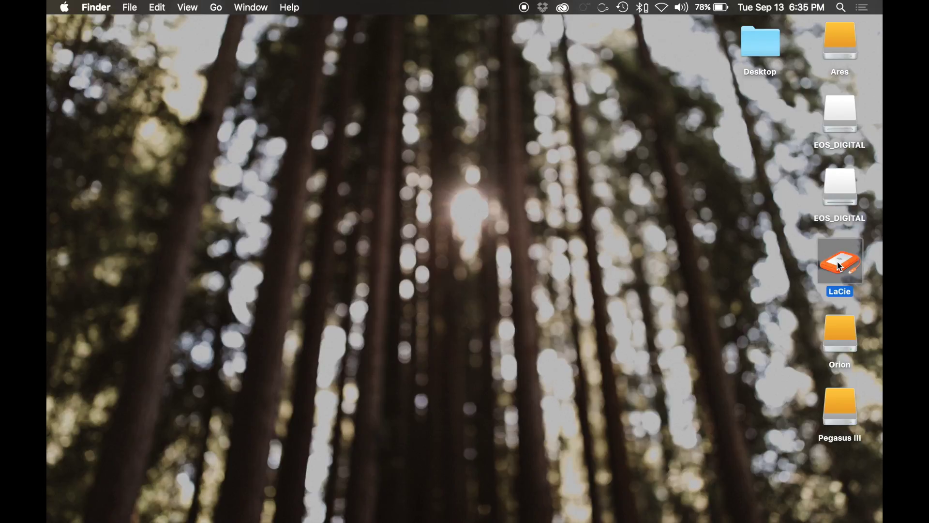
{"action": "left_click", "coordinate": [602, 260]}
Step: Launch Lightroom and start a new catalog from the Select Catalog dialog
{"action": "mouse_move", "coordinate": [658, 518]}
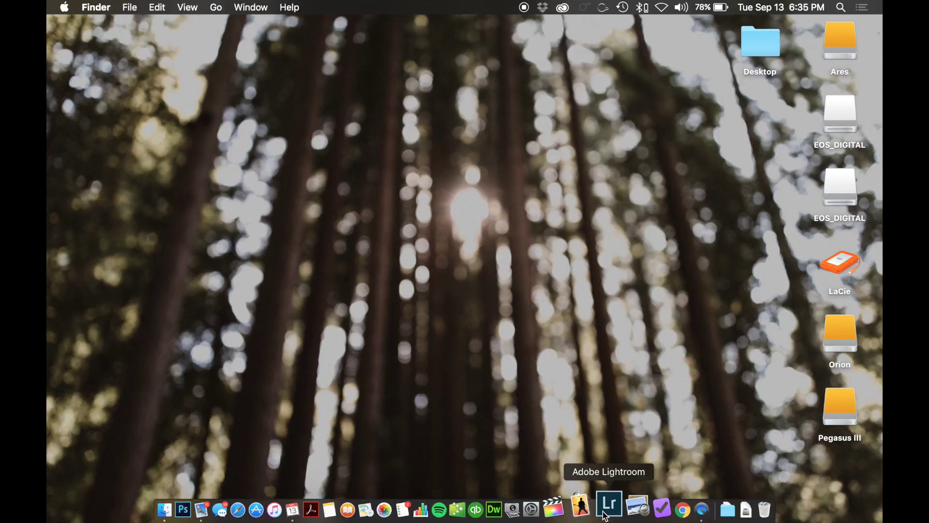
{"action": "left_click", "coordinate": [605, 514]}
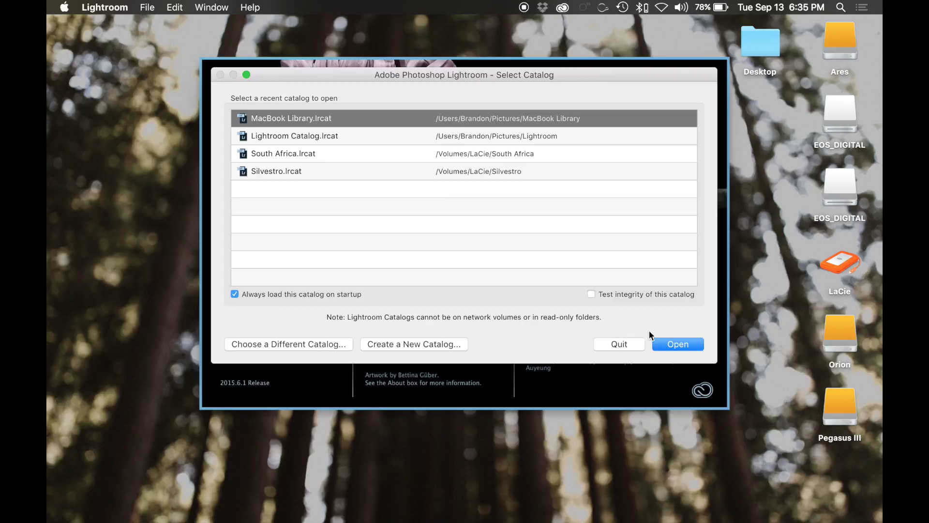
{"action": "left_click", "coordinate": [390, 343]}
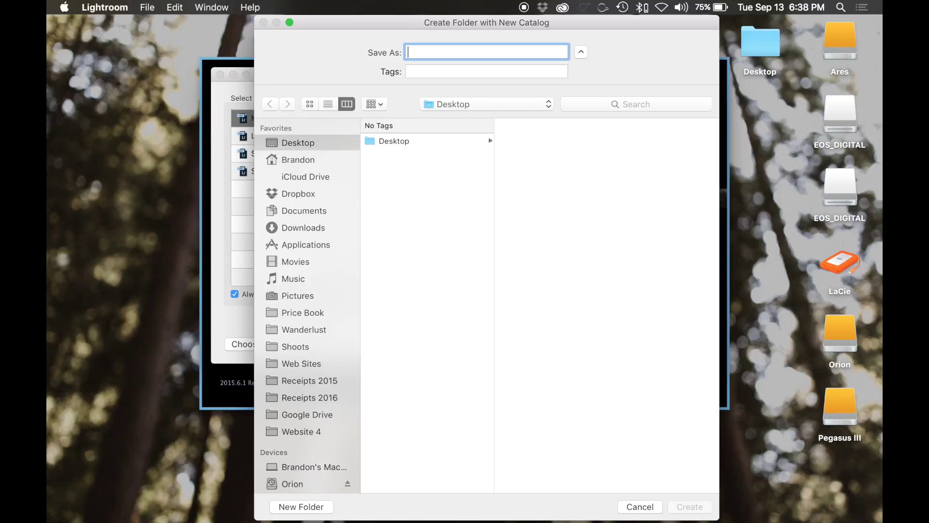
Step: Name the catalog 'Gregg', tag it 1 - Not Started, and create it on Pegasus III
{"action": "type", "text": "Gregg"}
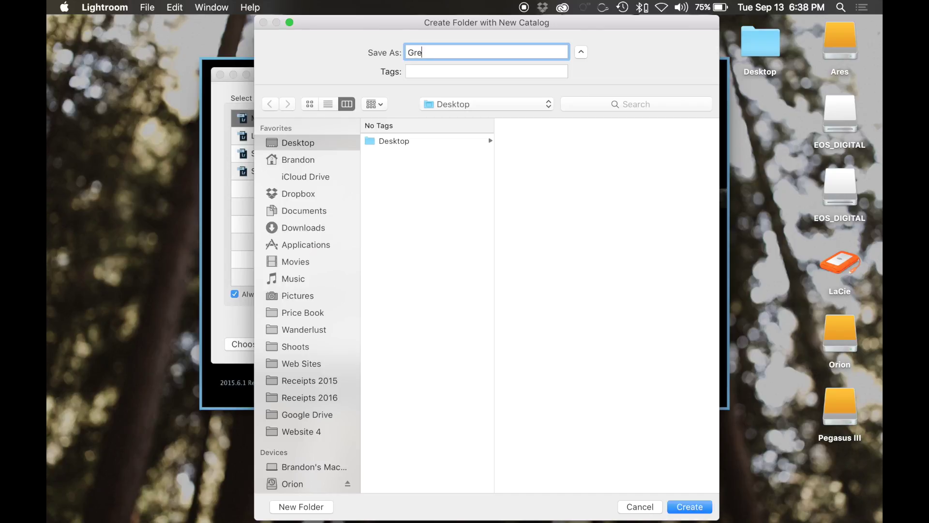
{"action": "left_click", "coordinate": [486, 72]}
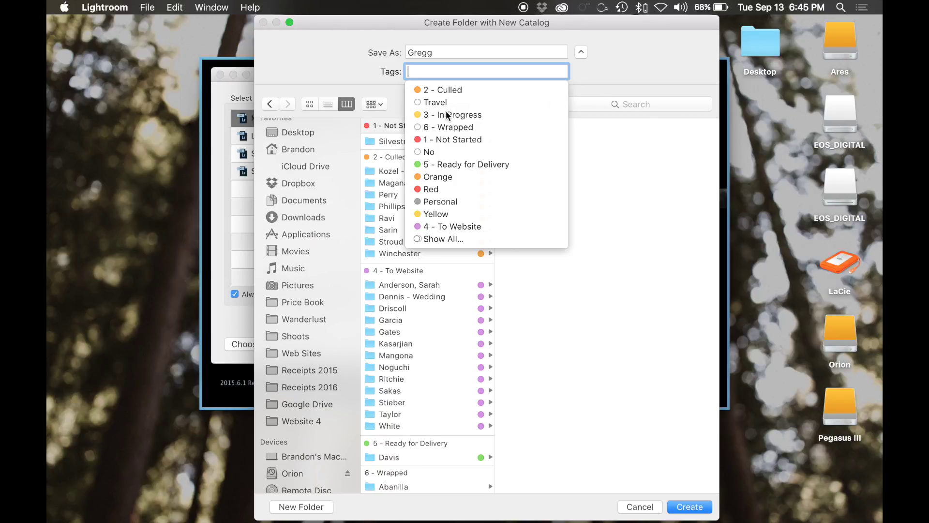
{"action": "type", "text": "1 - Not Started"}
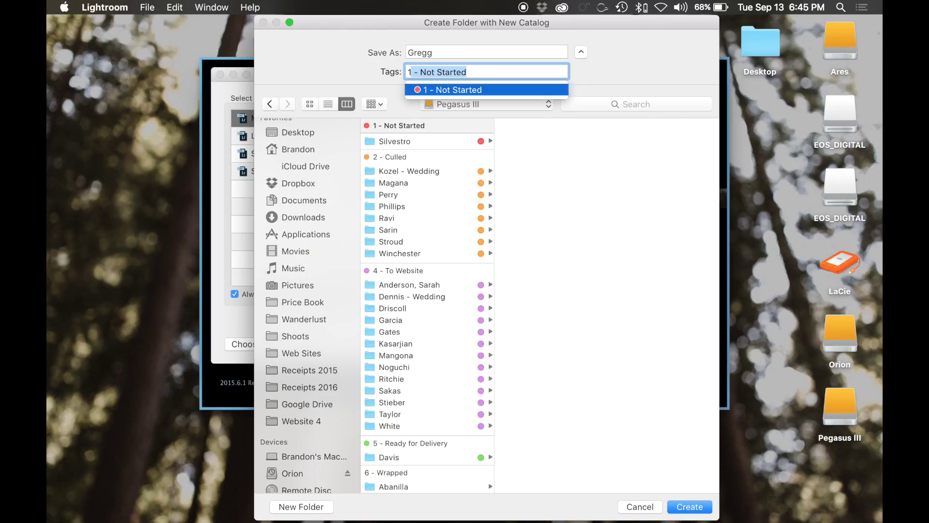
{"action": "key", "text": "Return"}
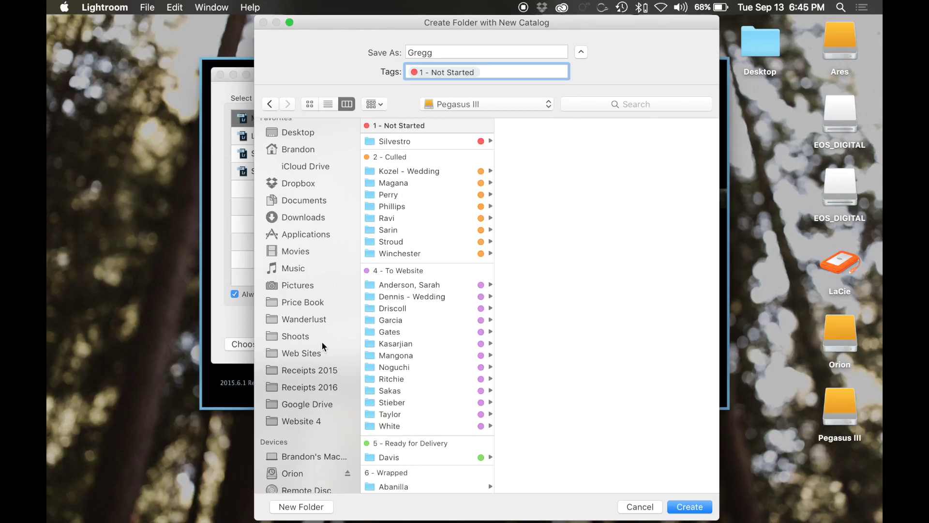
{"action": "scroll", "coordinate": [323, 347], "scroll_direction": "down", "scroll_amount": 5}
{"action": "scroll", "coordinate": [323, 347], "scroll_direction": "down", "scroll_amount": 2}
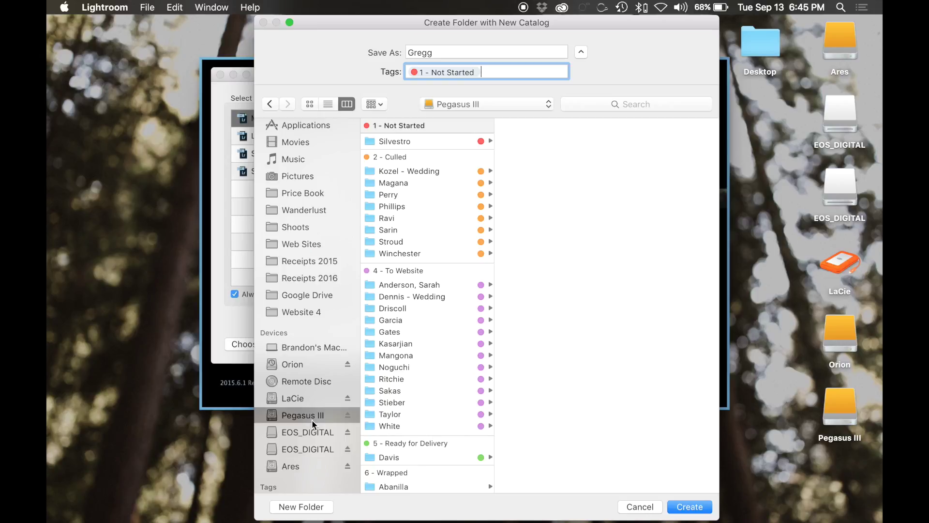
{"action": "left_click", "coordinate": [688, 507]}
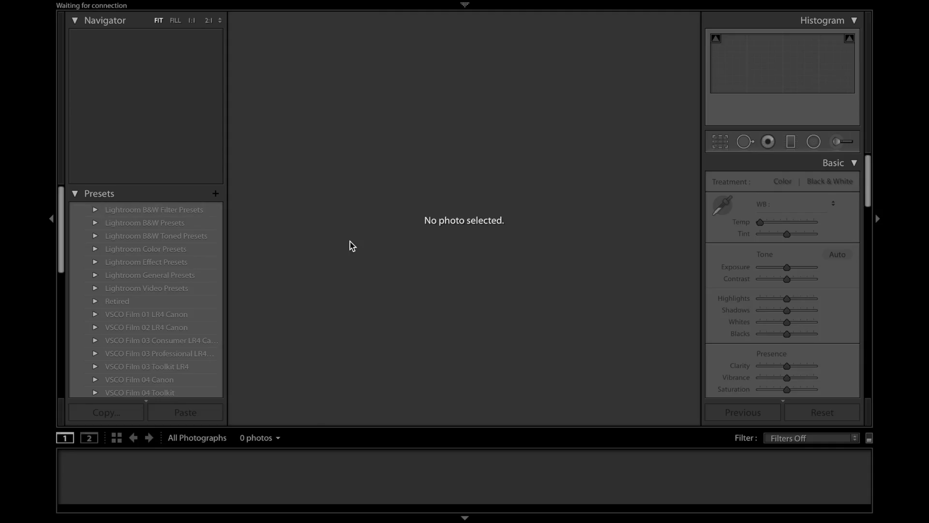
Step: Switch to the Library module and open Import, showing the EOS_DIGITAL card's 1163 photos
{"action": "mouse_move", "coordinate": [538, 29]}
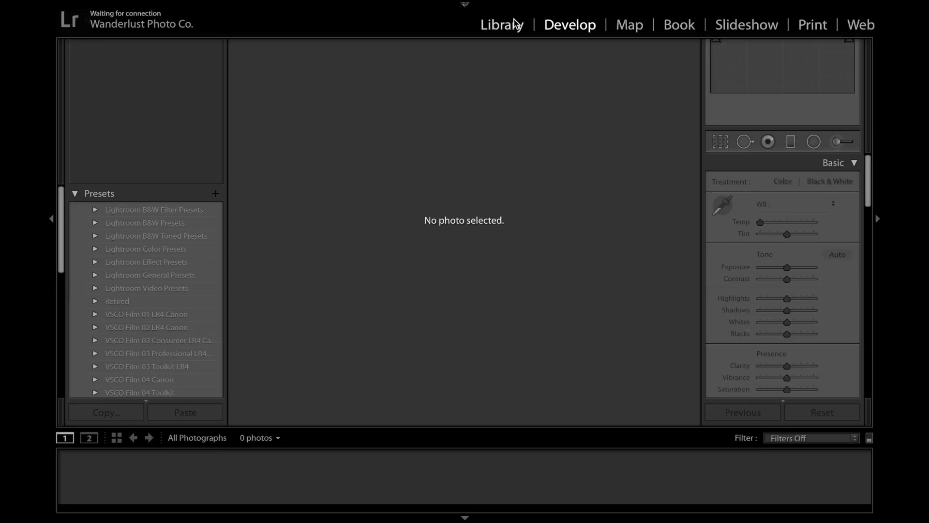
{"action": "left_click", "coordinate": [516, 24]}
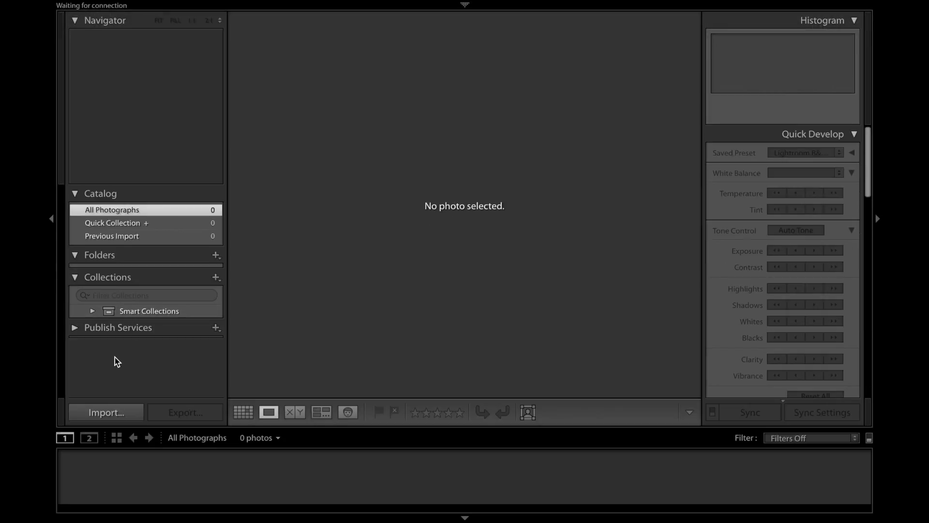
{"action": "left_click", "coordinate": [109, 412]}
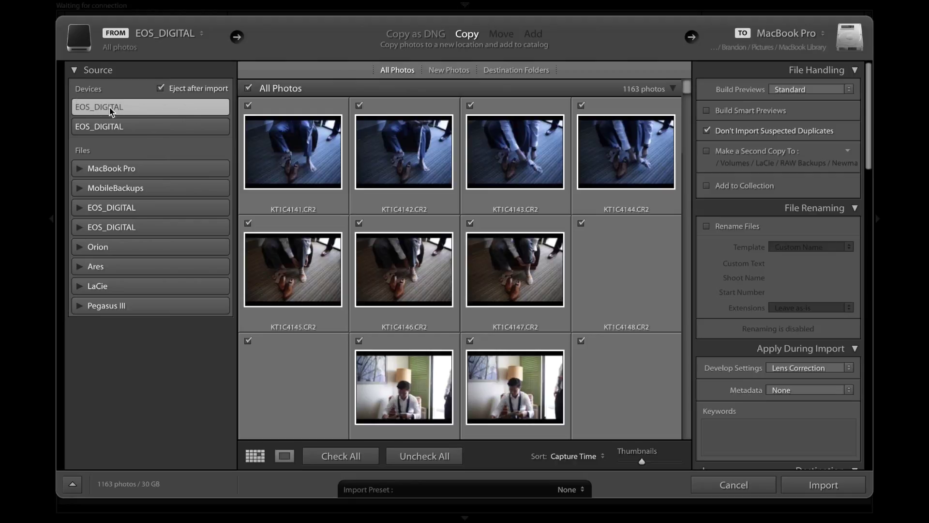
Step: Page through the card's photos, expand both EOS_DIGITAL cards, and pick the first card's DCIM folder
{"action": "key", "text": "Page_Down"}
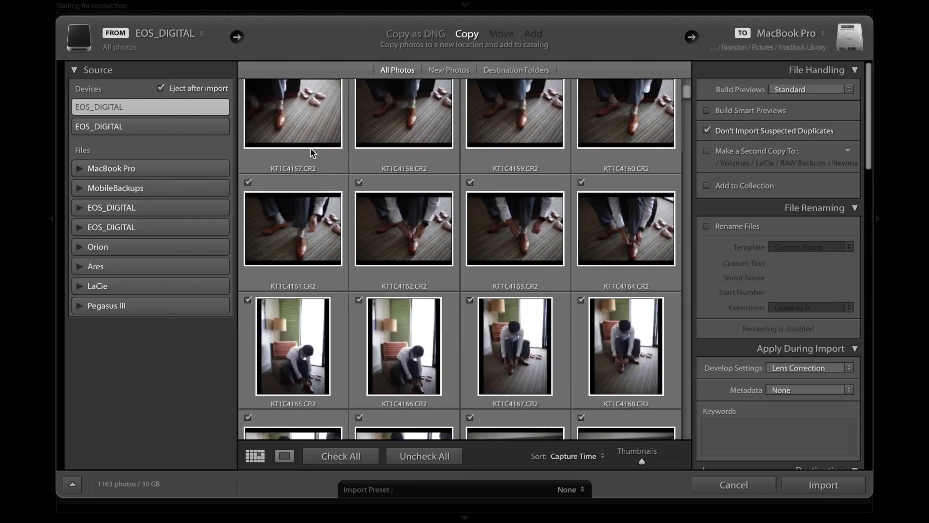
{"action": "scroll", "coordinate": [349, 227], "scroll_direction": "down", "scroll_amount": 10}
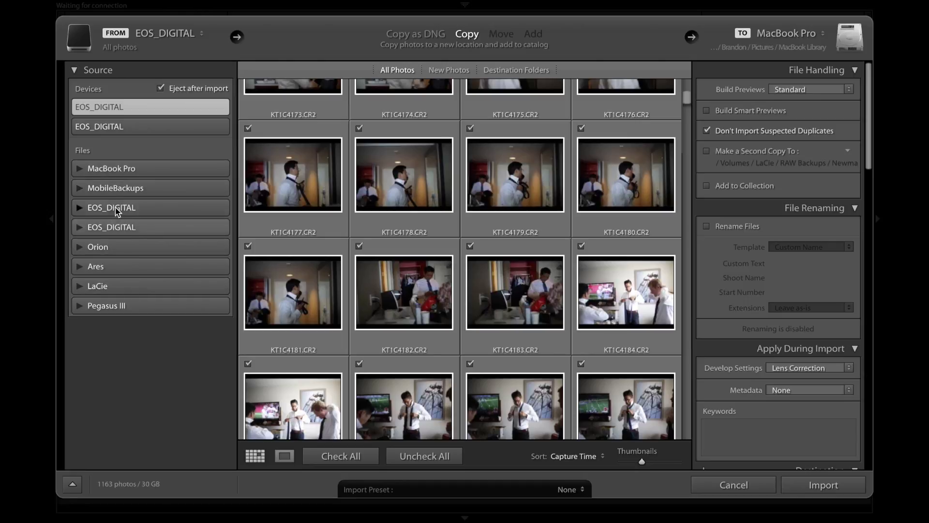
{"action": "left_click", "coordinate": [80, 209]}
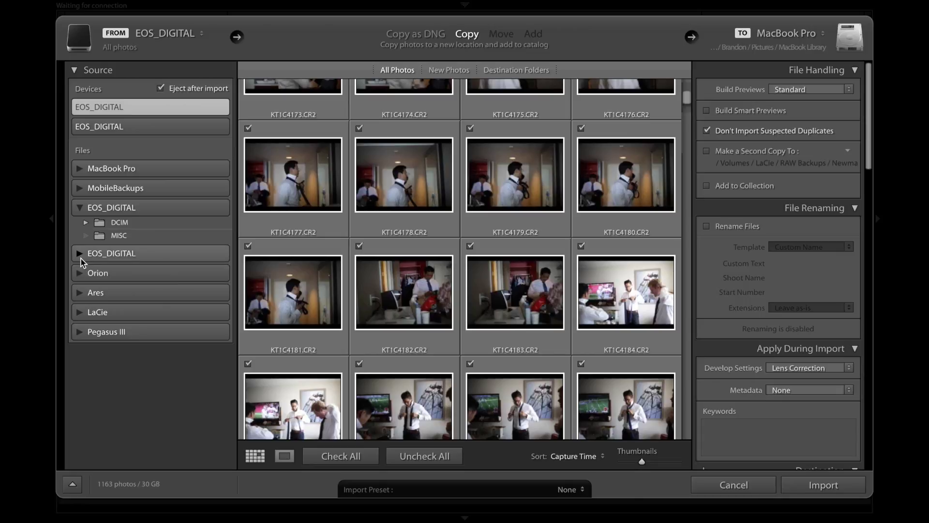
{"action": "left_click", "coordinate": [80, 256]}
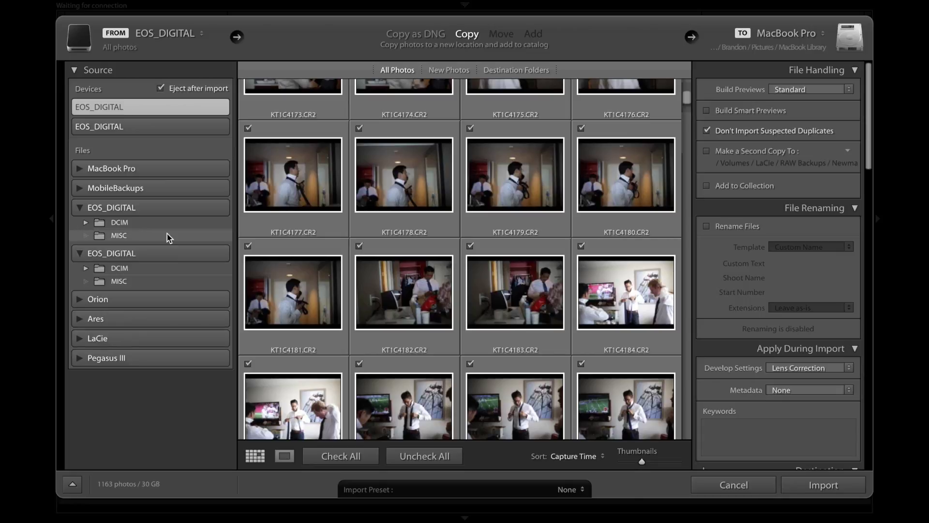
{"action": "left_click", "coordinate": [125, 224]}
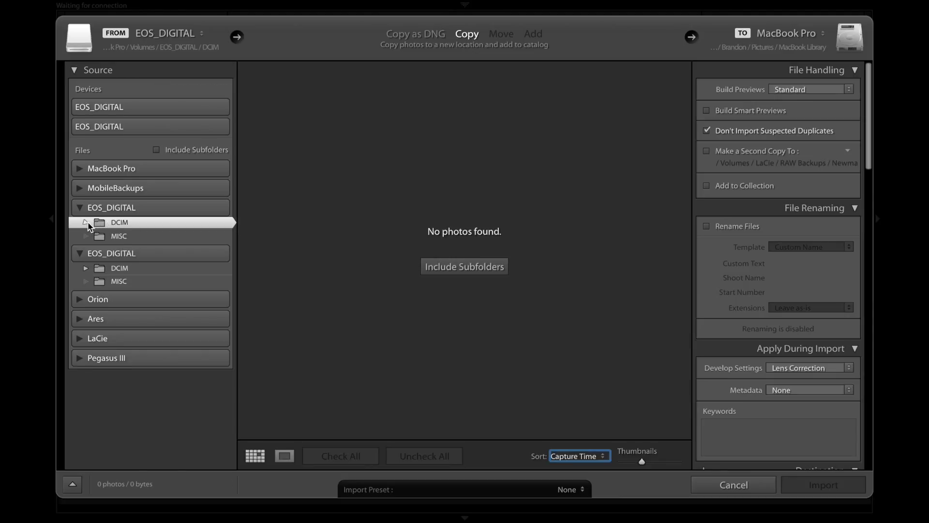
Step: Select both cards' DCIM folders with Include Subfolders, queuing 2211 photos (56 GB)
{"action": "left_click", "coordinate": [86, 221]}
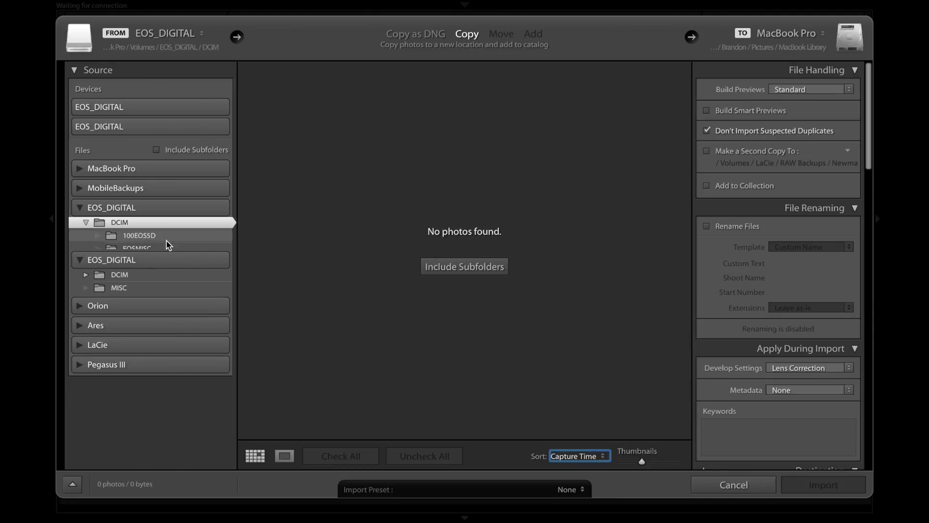
{"action": "left_click", "coordinate": [133, 236]}
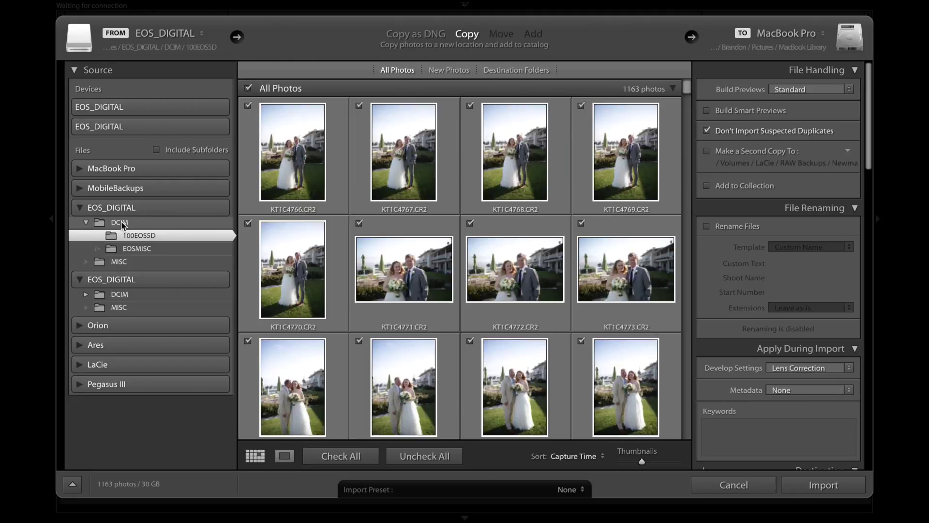
{"action": "left_click", "coordinate": [121, 221]}
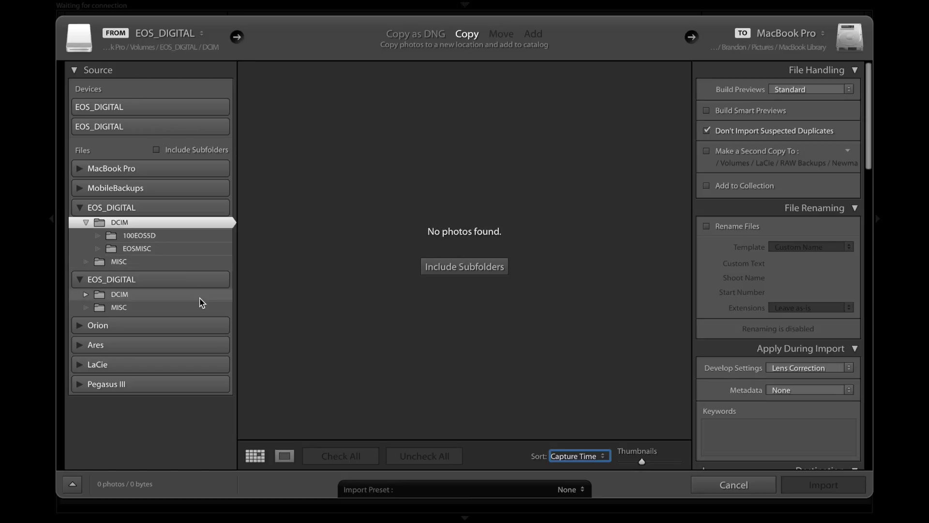
{"action": "left_click", "coordinate": [121, 294]}
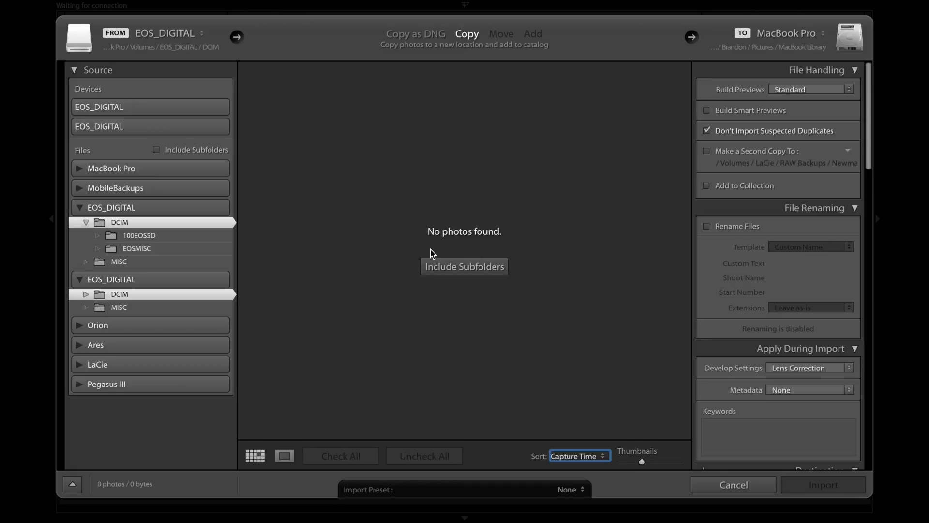
{"action": "left_click", "coordinate": [454, 266]}
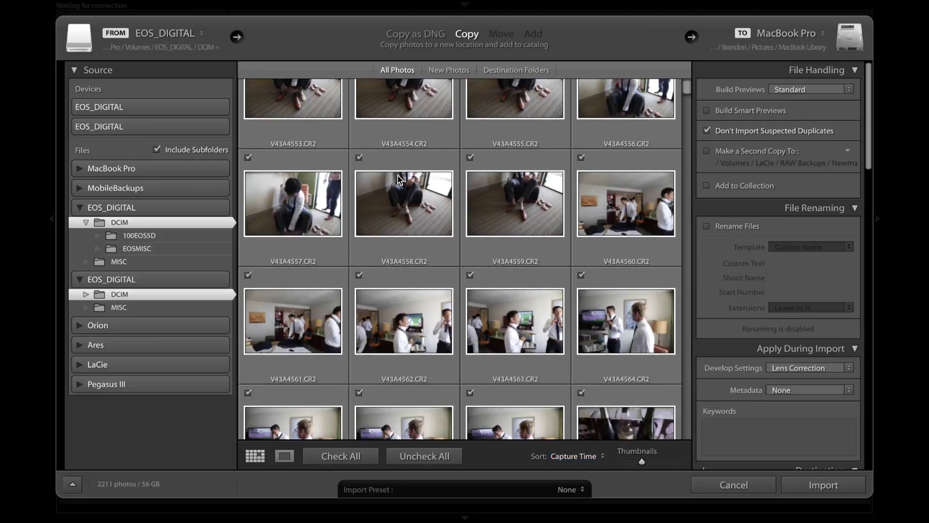
{"action": "scroll", "coordinate": [400, 179], "scroll_direction": "down", "scroll_amount": 10}
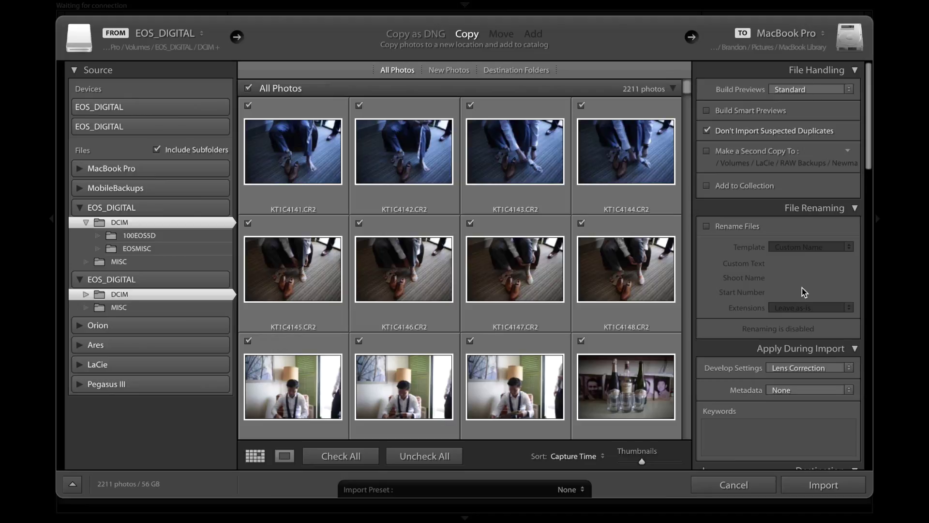
{"action": "left_click", "coordinate": [789, 91]}
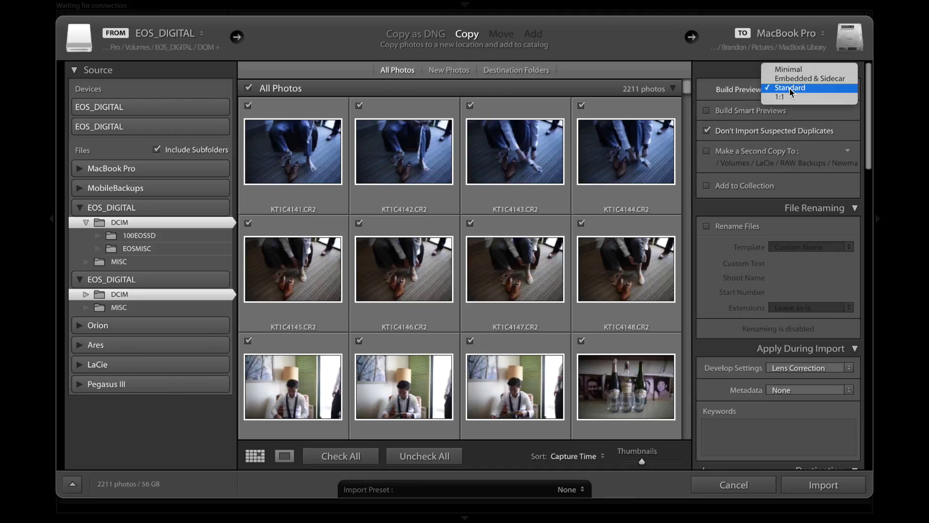
{"action": "left_click", "coordinate": [790, 92]}
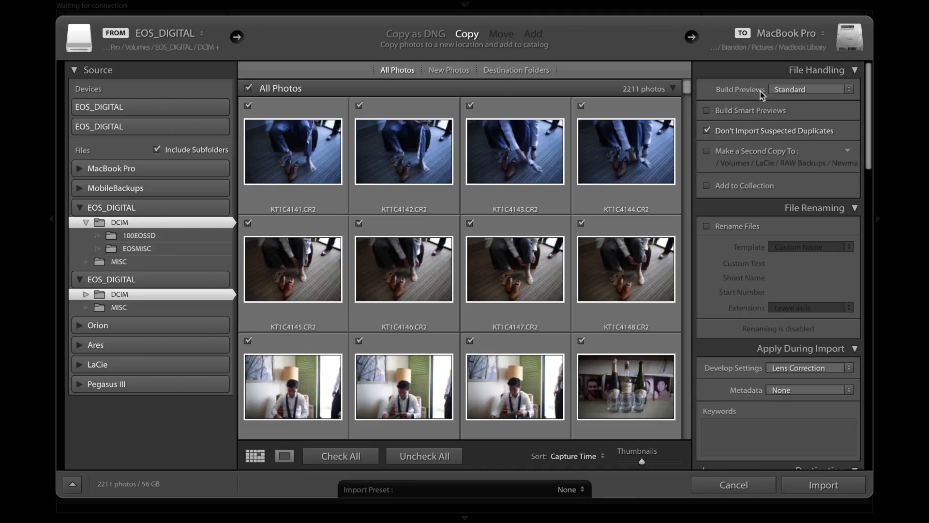
{"action": "left_click", "coordinate": [788, 91]}
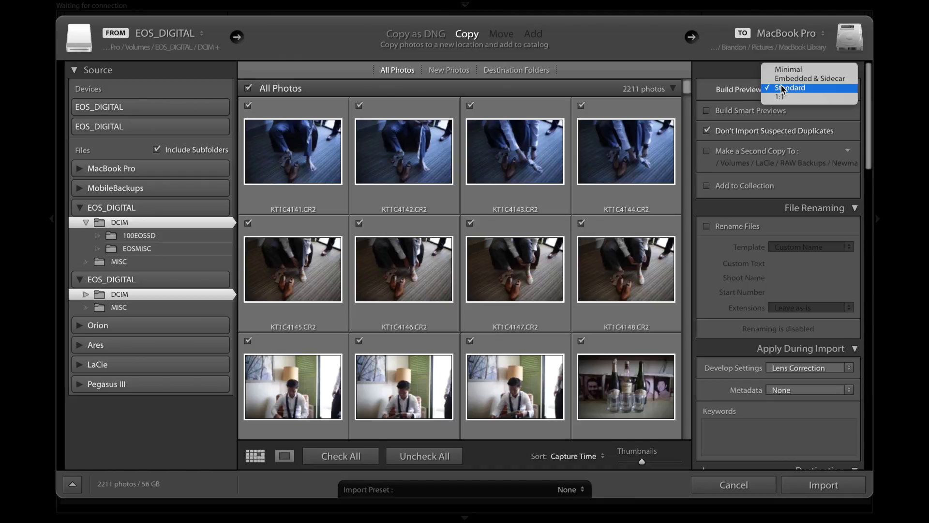
{"action": "left_click", "coordinate": [782, 90]}
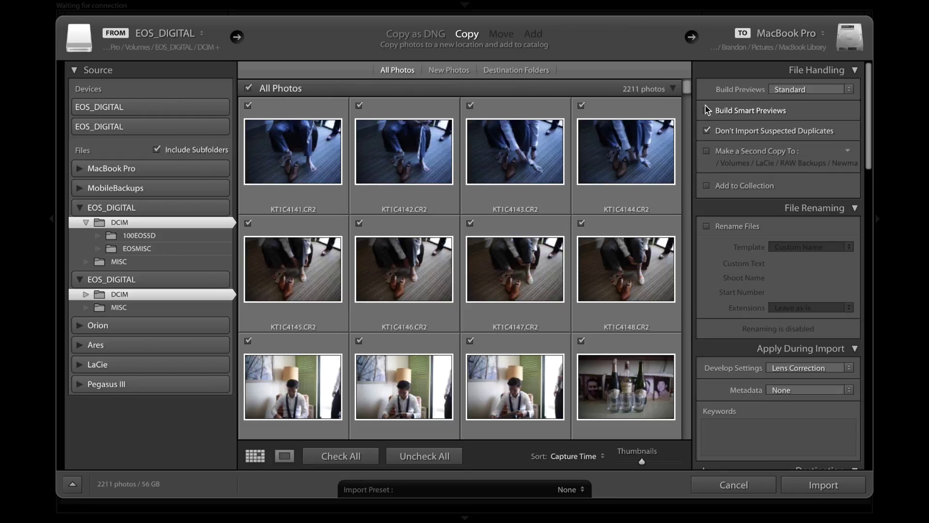
Step: Enable Make a Second Copy To, pointed at a new 'Gregg' folder in LaCie/RAW Backups
{"action": "left_click", "coordinate": [706, 153]}
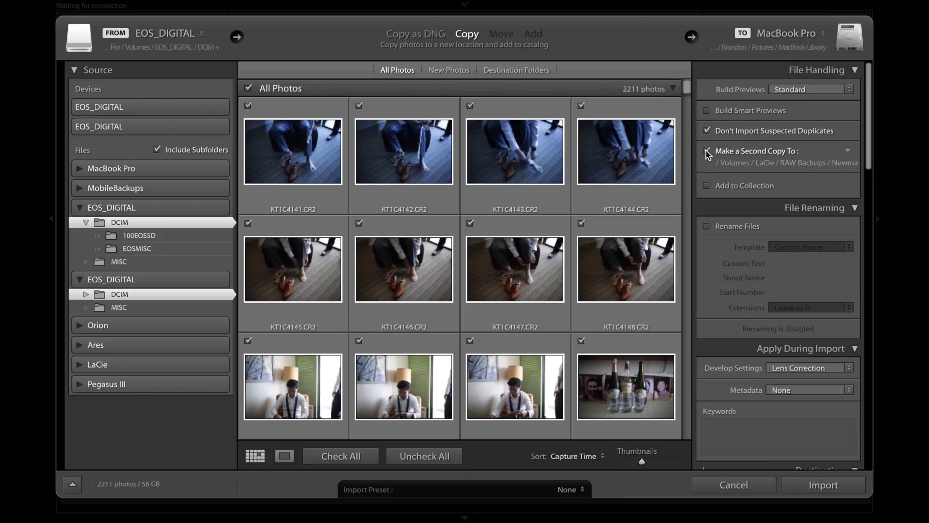
{"action": "left_click", "coordinate": [764, 167]}
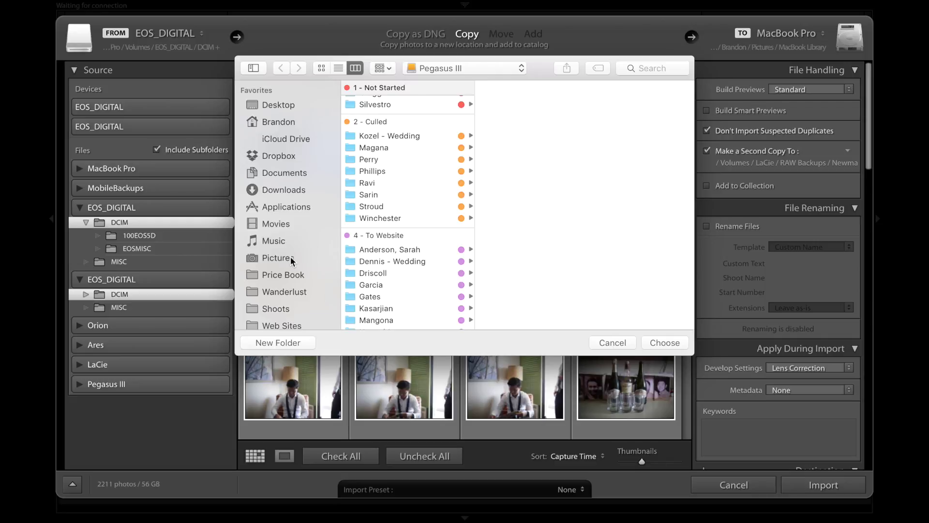
{"action": "scroll", "coordinate": [291, 256], "scroll_direction": "down", "scroll_amount": 5}
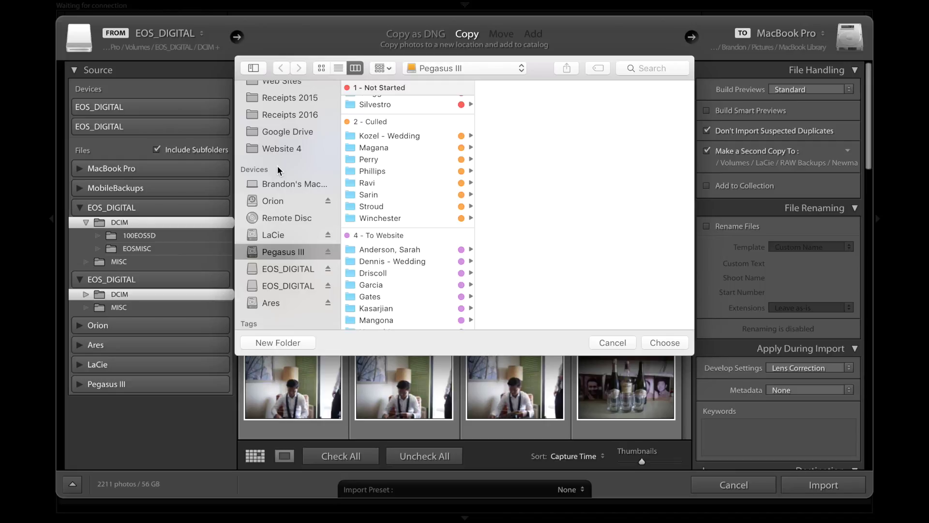
{"action": "left_click", "coordinate": [273, 235]}
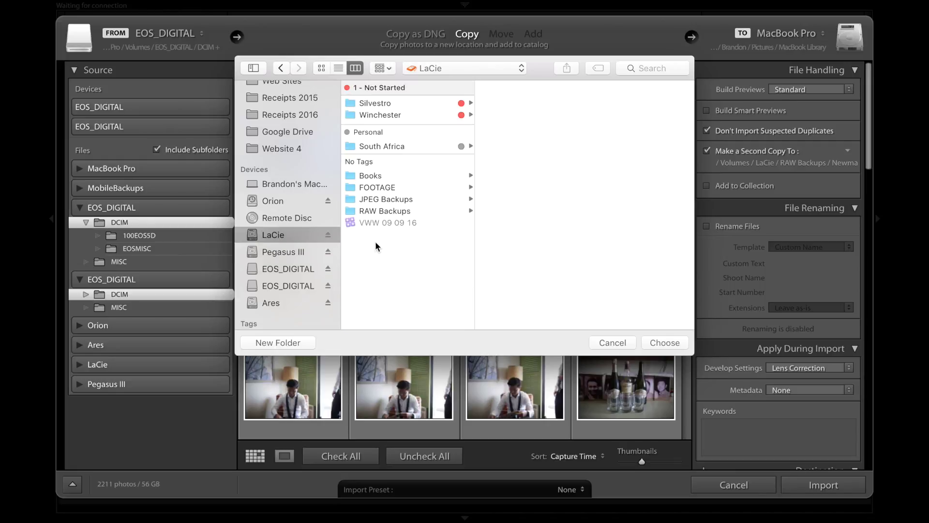
{"action": "left_click", "coordinate": [371, 210]}
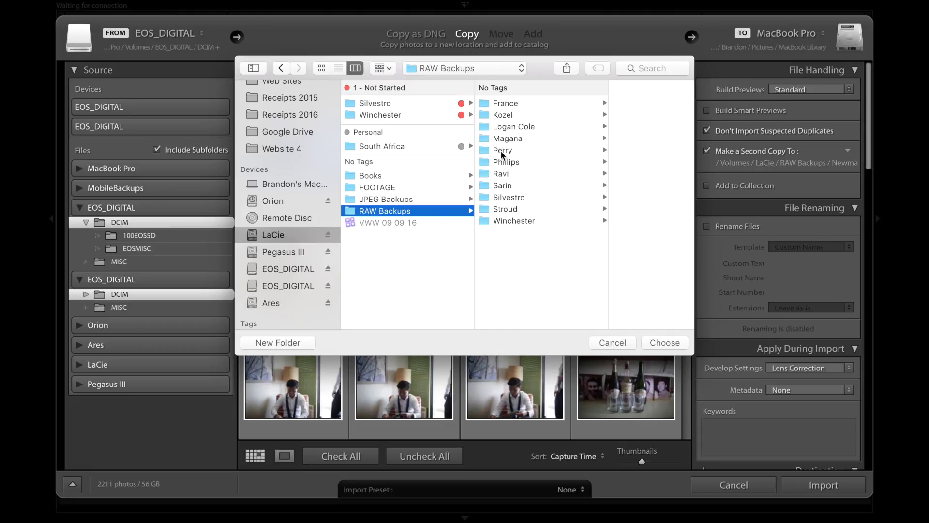
{"action": "left_click", "coordinate": [277, 343]}
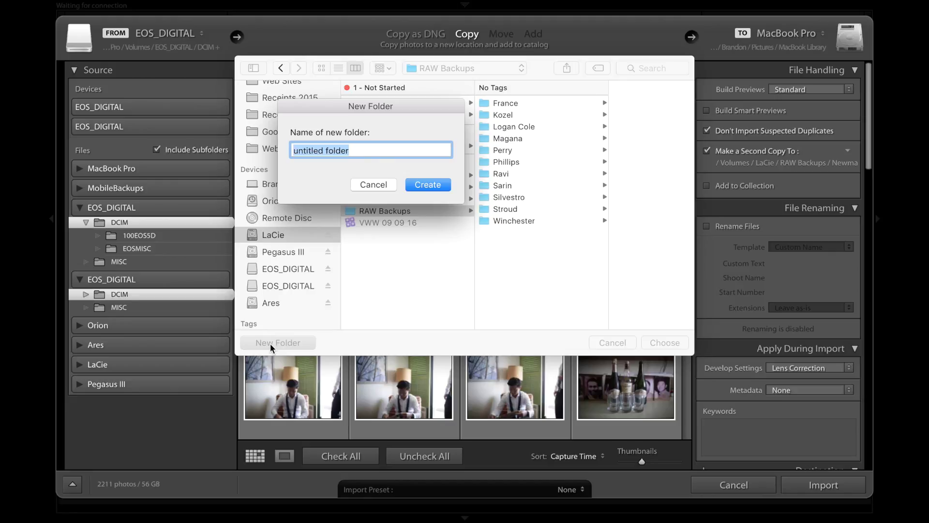
{"action": "type", "text": "Gregg"}
{"action": "key", "text": "Return"}
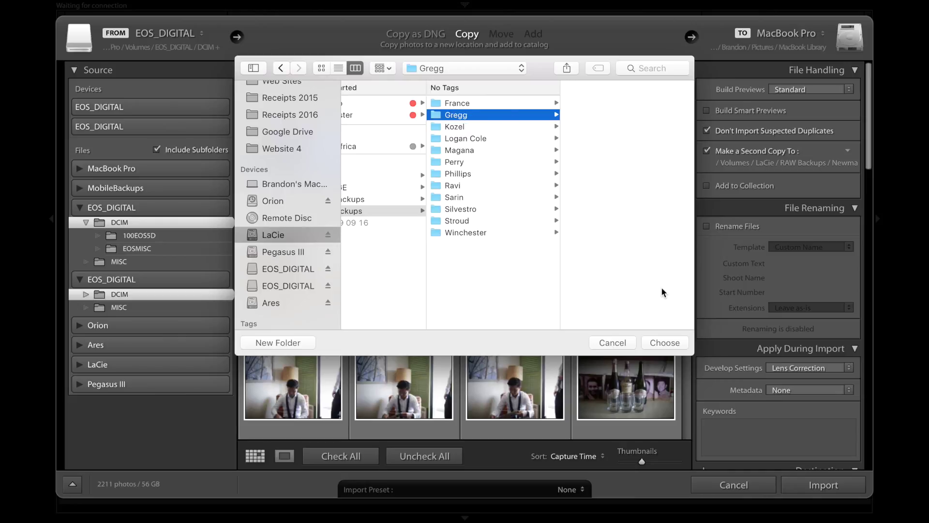
{"action": "left_click", "coordinate": [648, 344]}
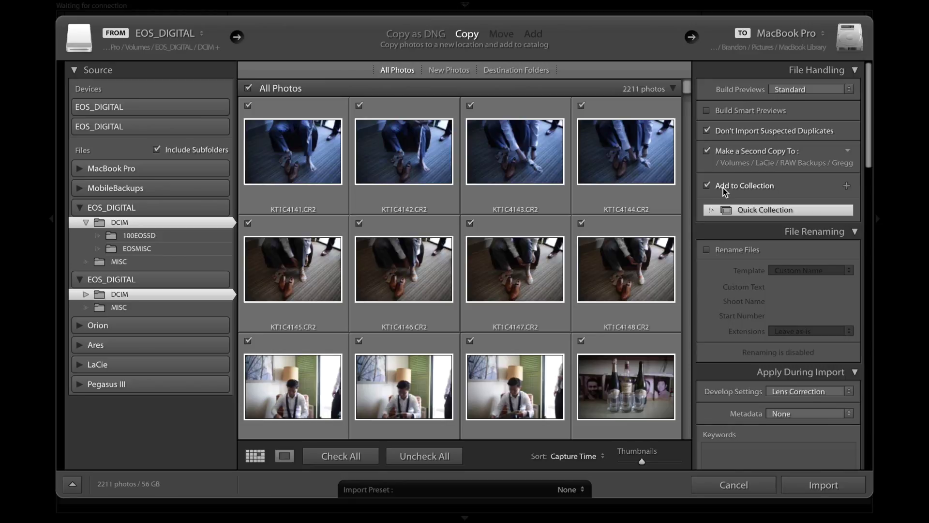
{"action": "left_click", "coordinate": [707, 185]}
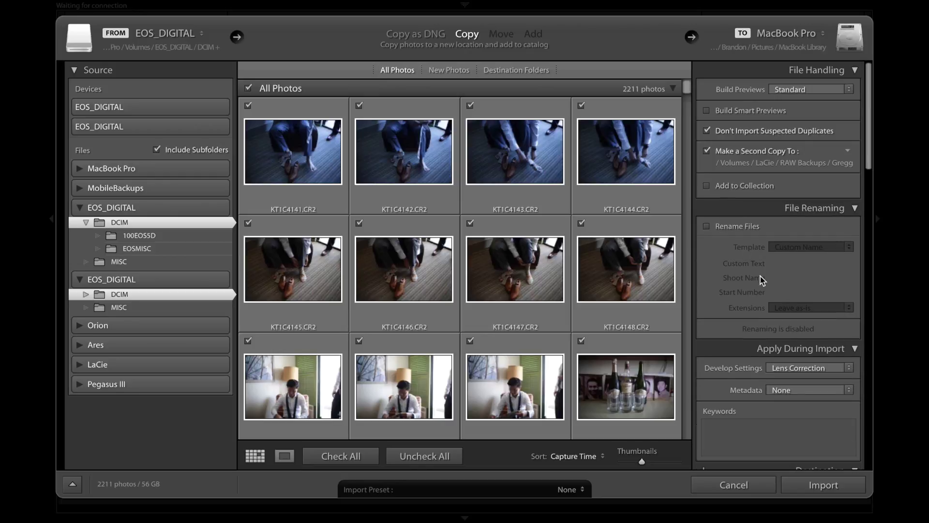
{"action": "scroll", "coordinate": [767, 288], "scroll_direction": "down", "scroll_amount": 1}
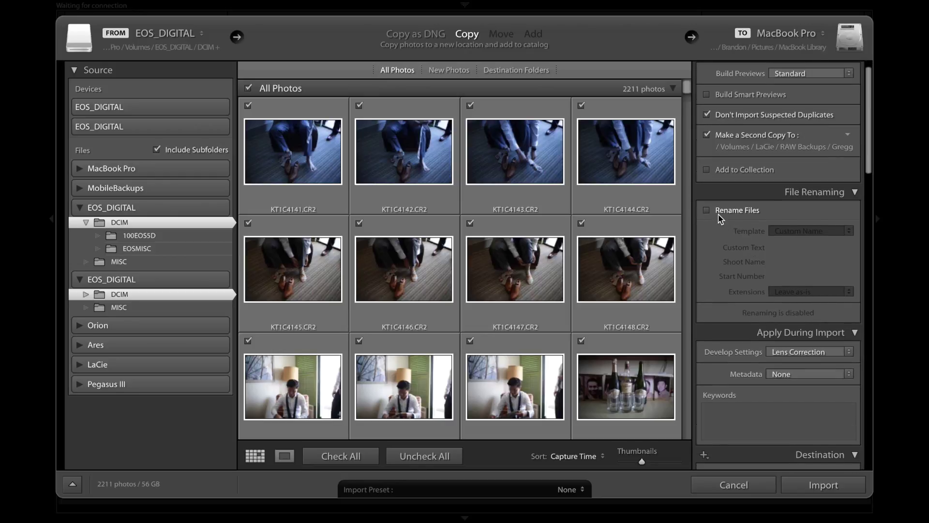
{"action": "scroll", "coordinate": [720, 218], "scroll_direction": "down", "scroll_amount": 5}
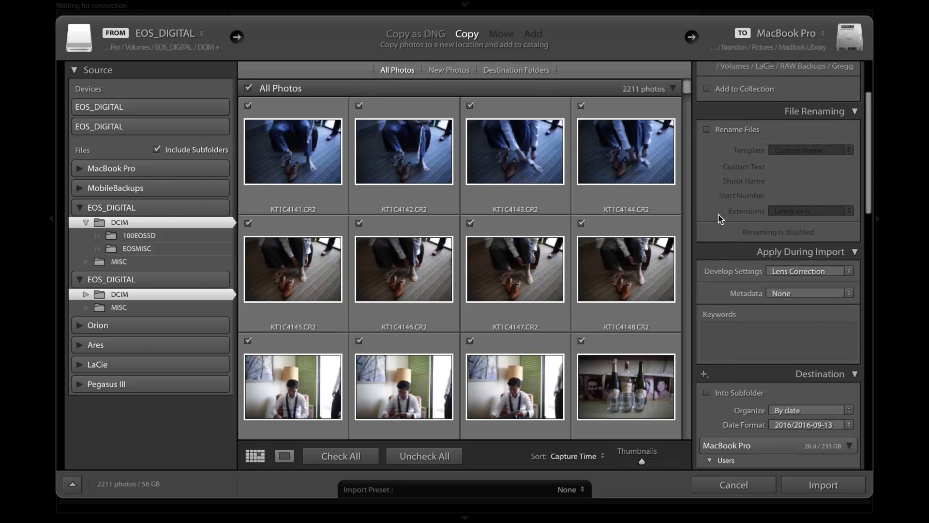
{"action": "scroll", "coordinate": [719, 218], "scroll_direction": "down", "scroll_amount": 5}
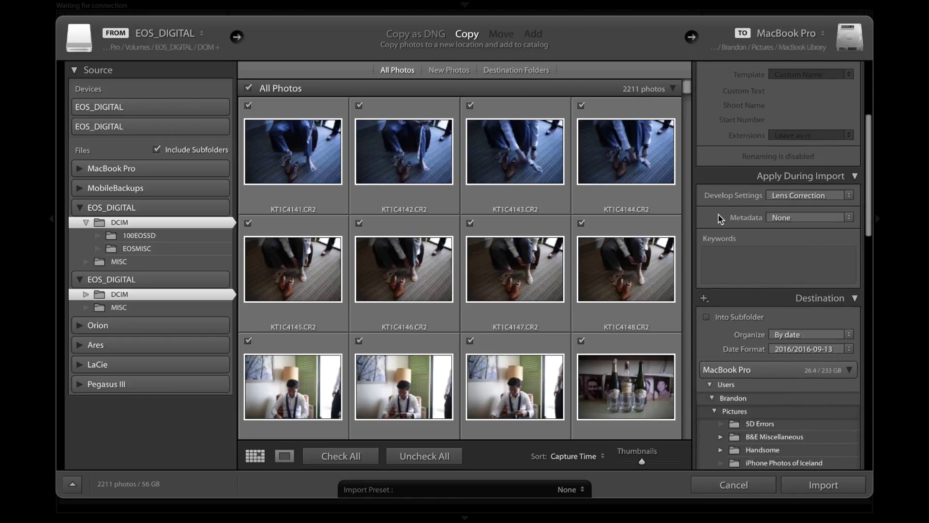
{"action": "scroll", "coordinate": [821, 195], "scroll_direction": "down", "scroll_amount": 2}
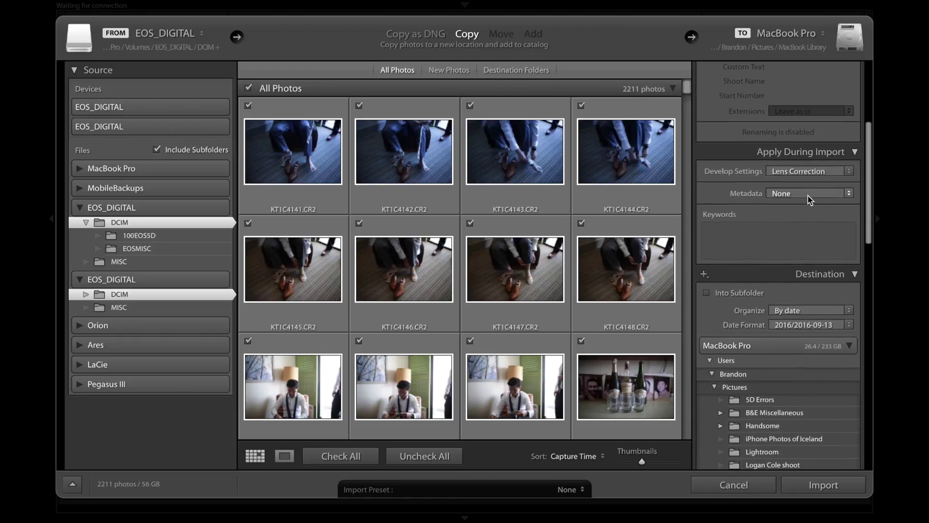
{"action": "left_click", "coordinate": [777, 172]}
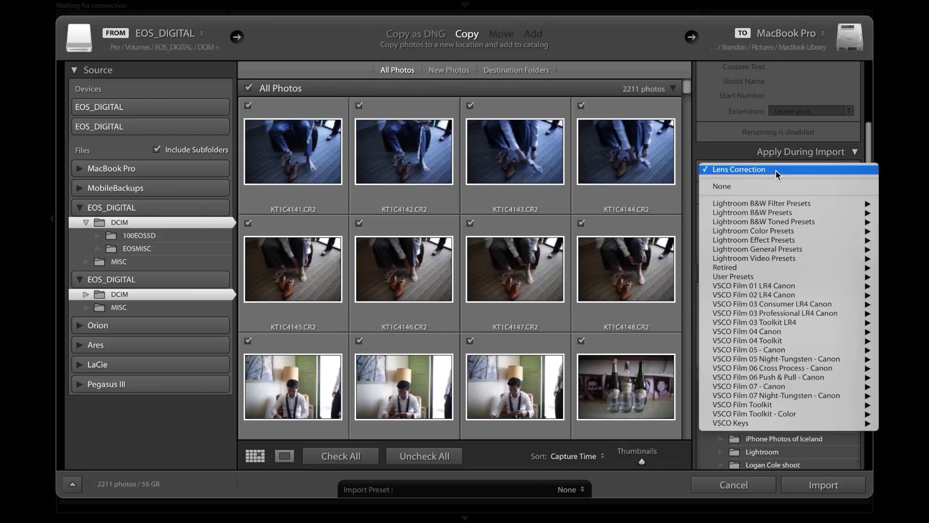
{"action": "mouse_move", "coordinate": [768, 278]}
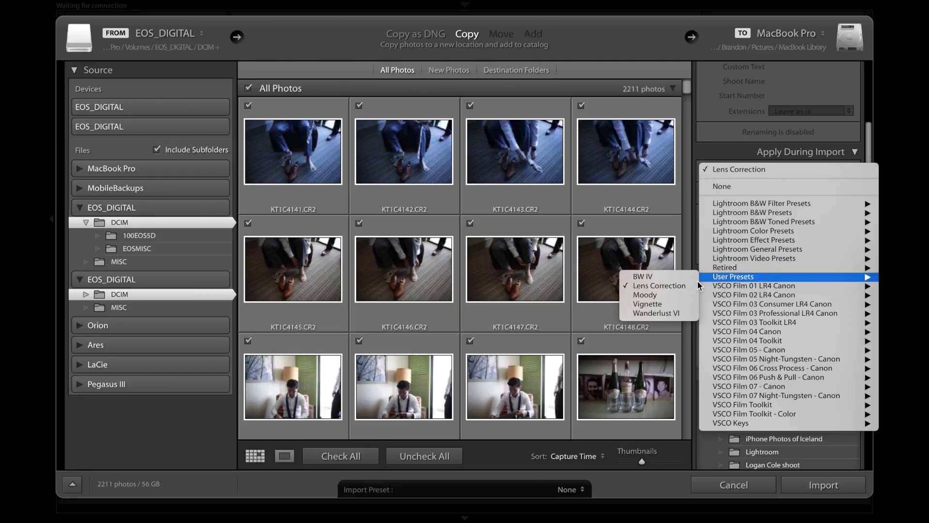
{"action": "left_click", "coordinate": [716, 156]}
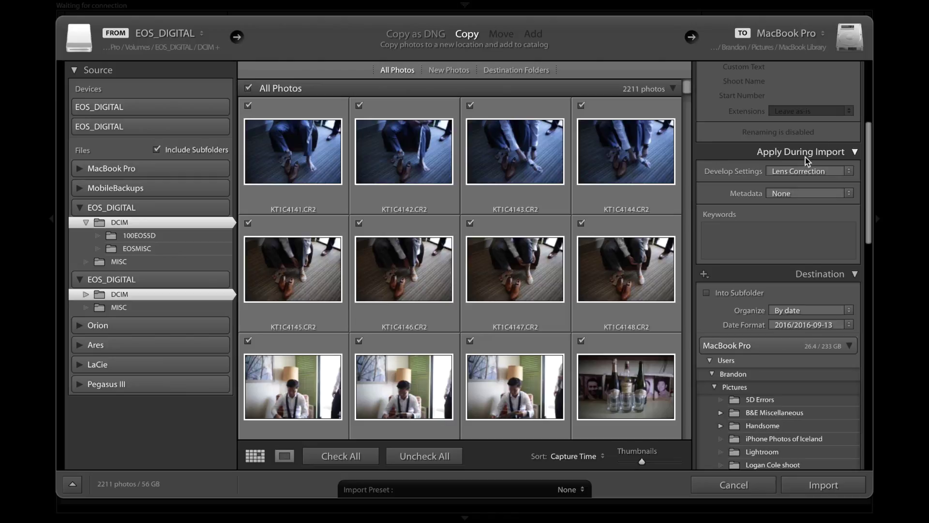
{"action": "left_click", "coordinate": [799, 170]}
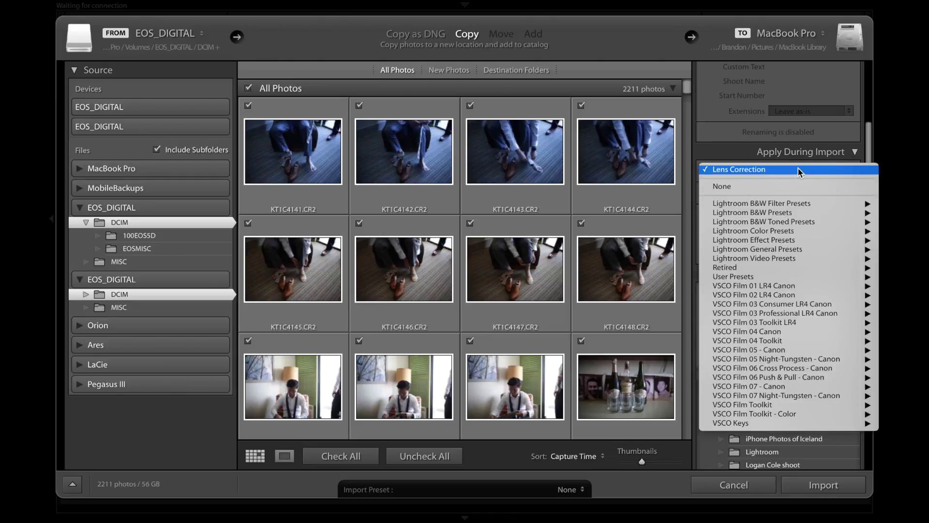
{"action": "left_click", "coordinate": [726, 158]}
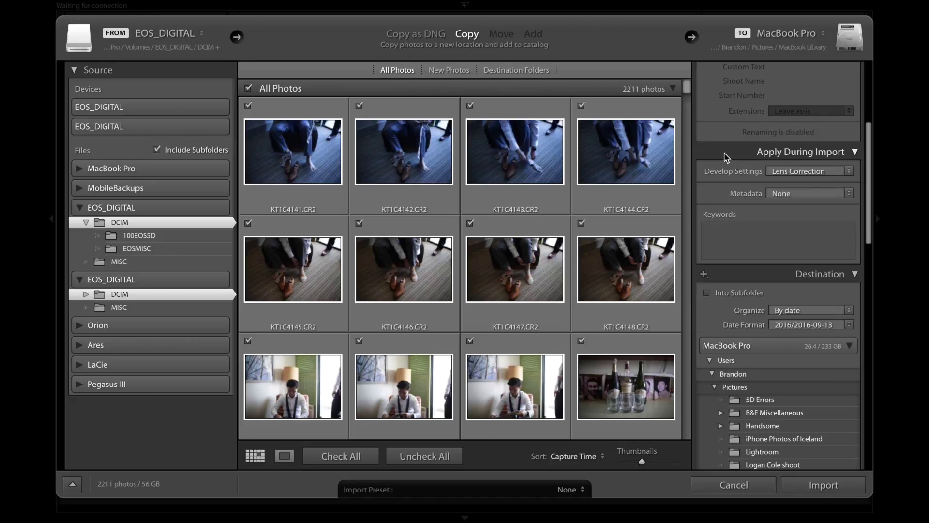
{"action": "scroll", "coordinate": [774, 175], "scroll_direction": "down", "scroll_amount": 1}
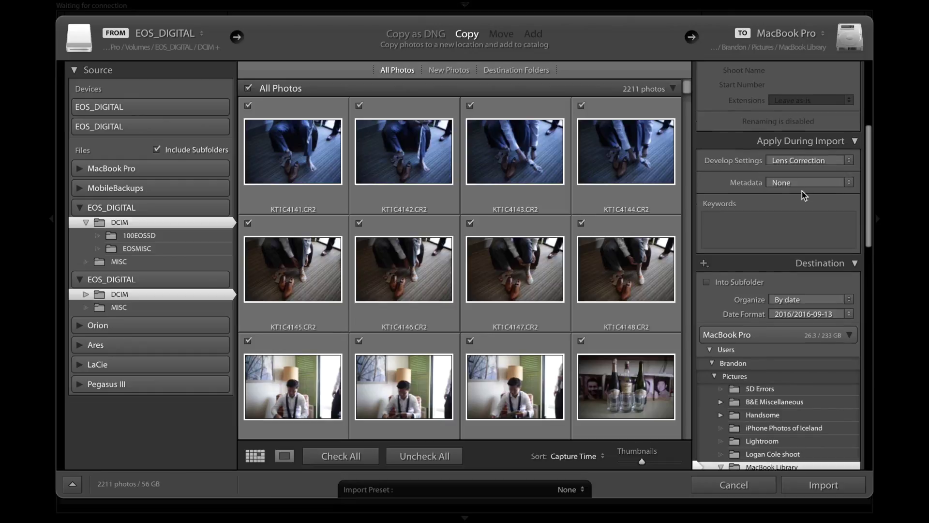
{"action": "left_click", "coordinate": [787, 181]}
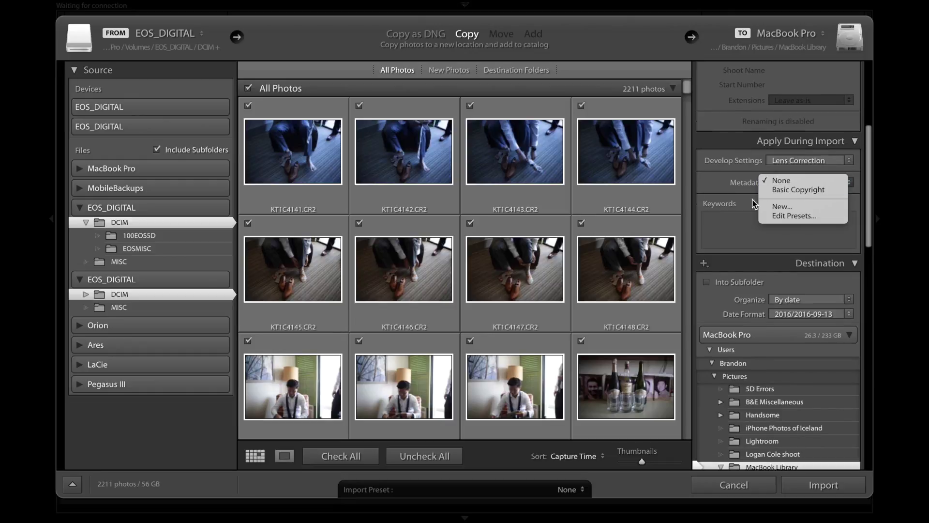
{"action": "left_click", "coordinate": [724, 188]}
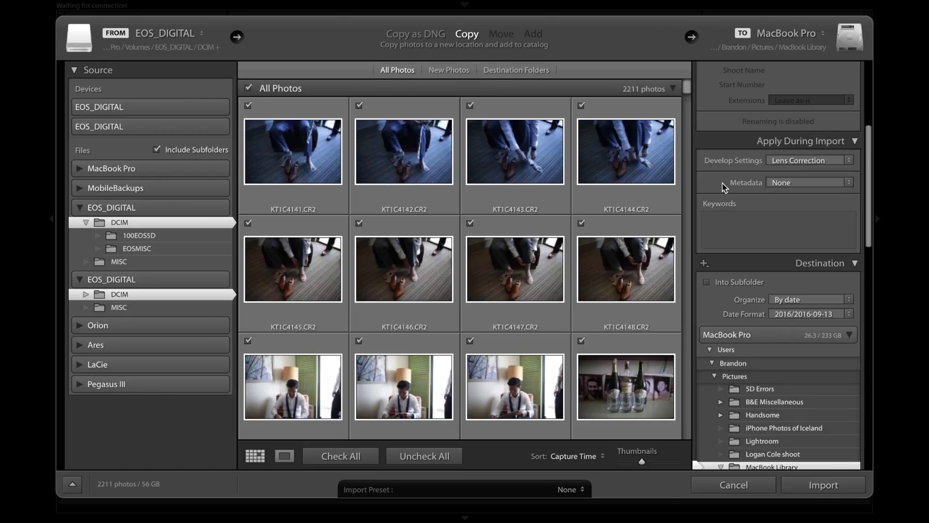
{"action": "left_click", "coordinate": [735, 224]}
{"action": "scroll", "coordinate": [736, 209], "scroll_direction": "down", "scroll_amount": 2}
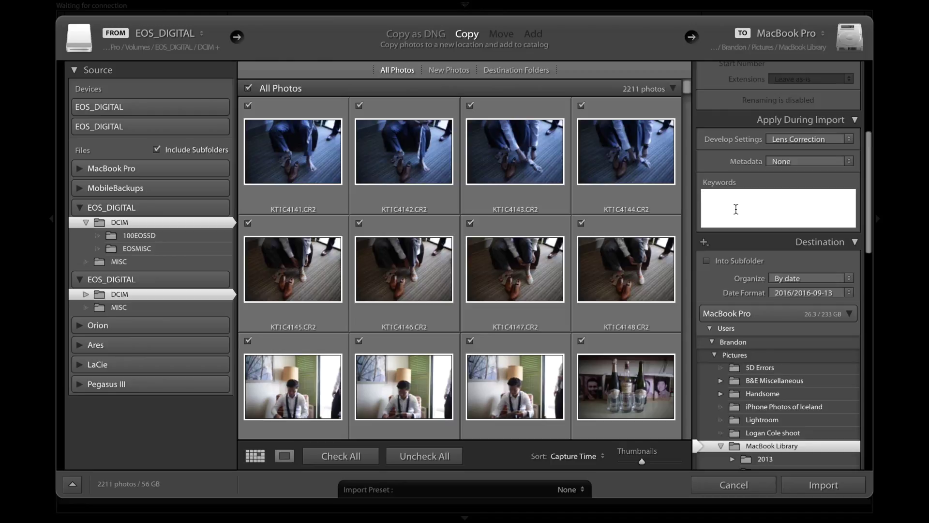
{"action": "scroll", "coordinate": [799, 327], "scroll_direction": "down", "scroll_amount": 8}
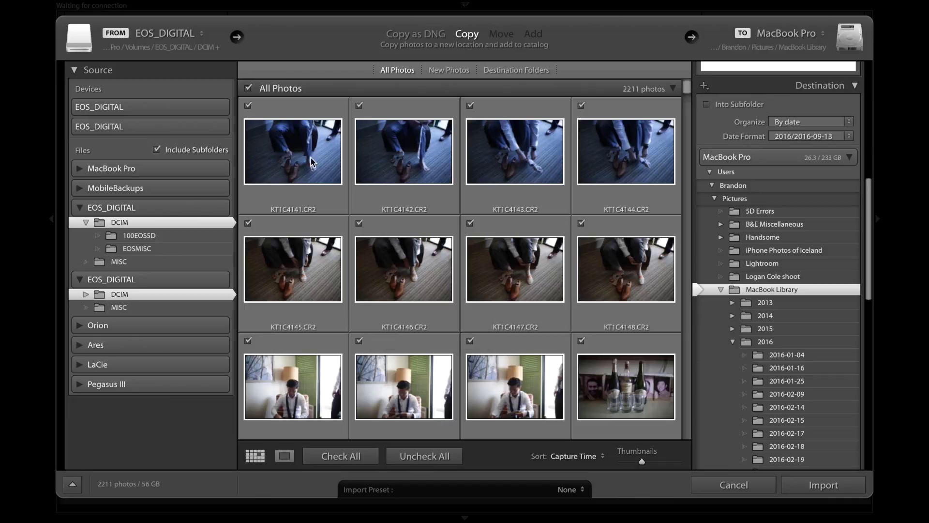
{"action": "mouse_move", "coordinate": [317, 158]}
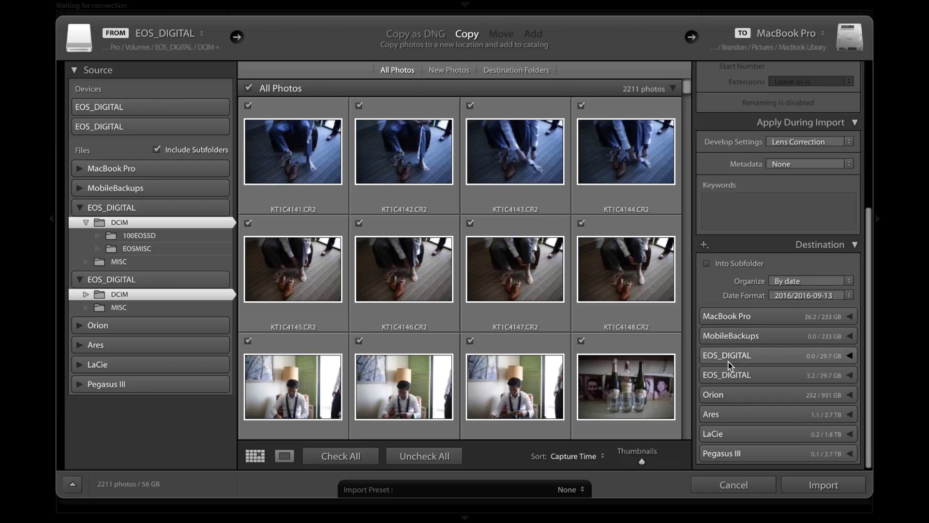
Step: Set the destination to the Gregg folder on Pegasus III and import all 2211 photos
{"action": "left_click", "coordinate": [726, 453]}
{"action": "scroll", "coordinate": [725, 447], "scroll_direction": "down", "scroll_amount": 5}
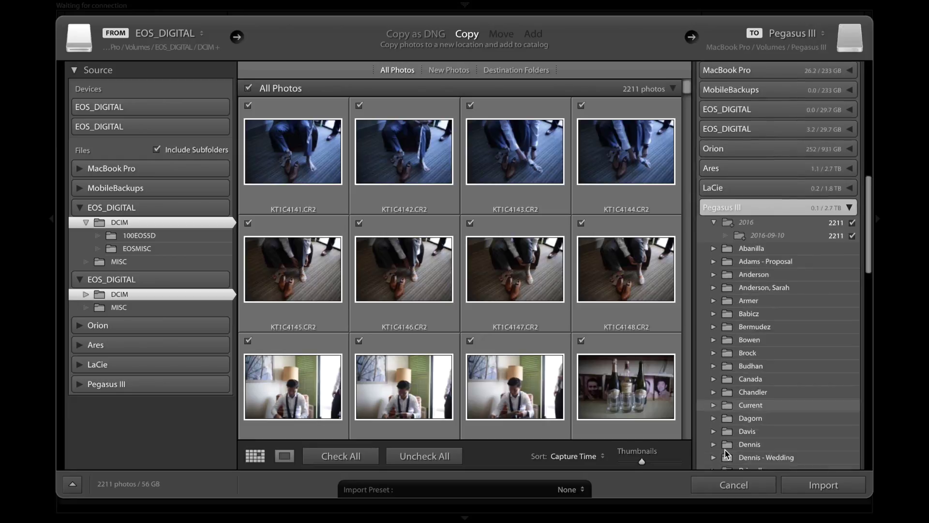
{"action": "scroll", "coordinate": [735, 339], "scroll_direction": "down", "scroll_amount": 10}
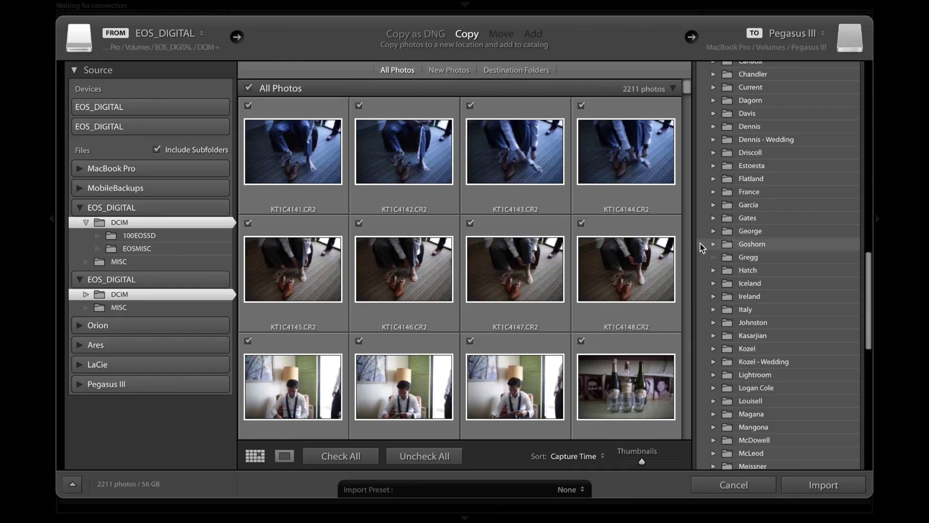
{"action": "left_click", "coordinate": [753, 259]}
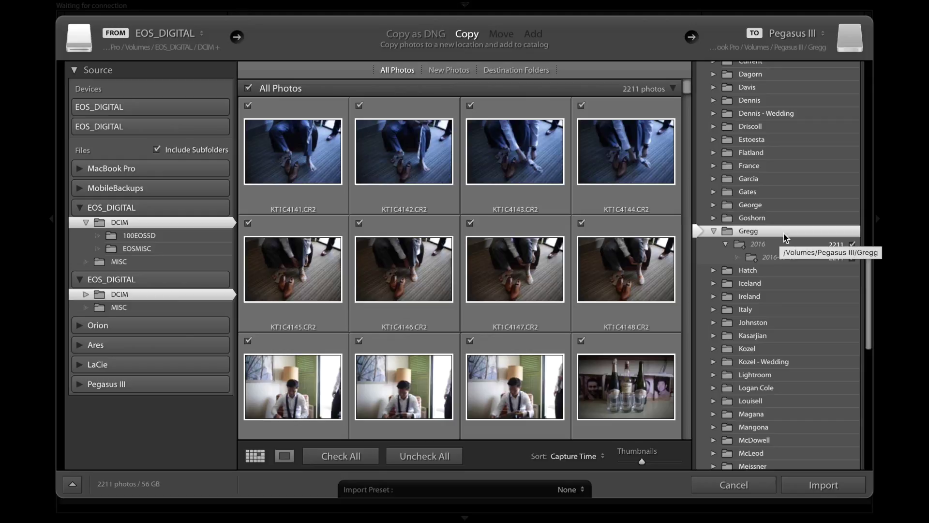
{"action": "left_click", "coordinate": [802, 481]}
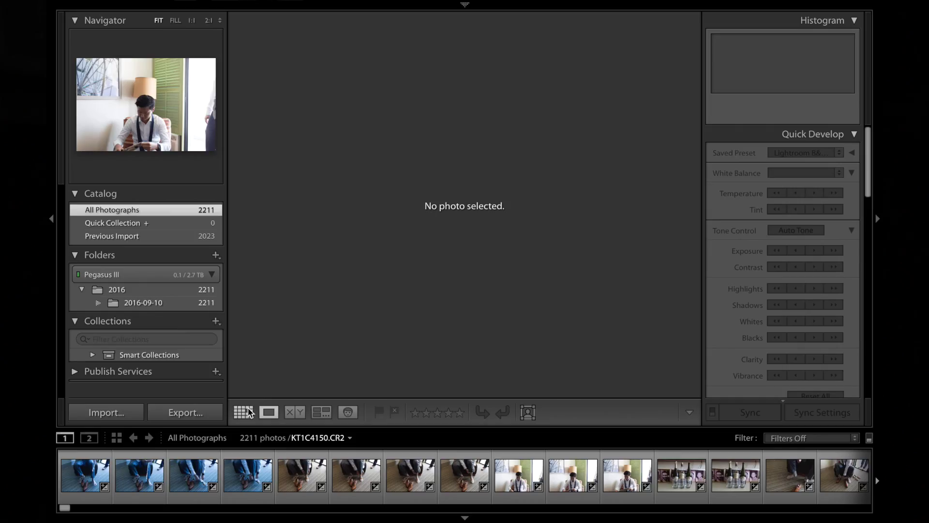
Step: Scroll through the 2211 imported photos in Grid view, then open the first card's DCIM folder
{"action": "left_click", "coordinate": [243, 412]}
{"action": "scroll", "coordinate": [387, 285], "scroll_direction": "down", "scroll_amount": 3}
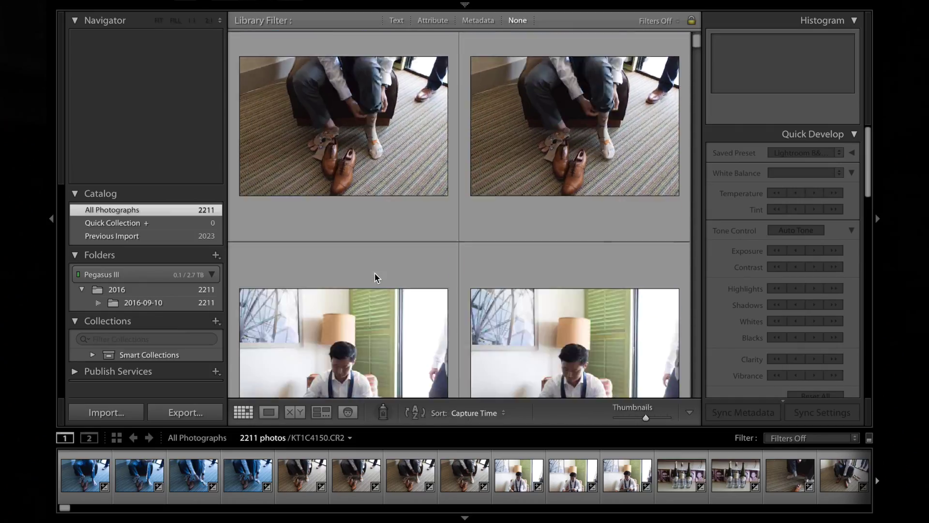
{"action": "scroll", "coordinate": [376, 277], "scroll_direction": "down", "scroll_amount": 2}
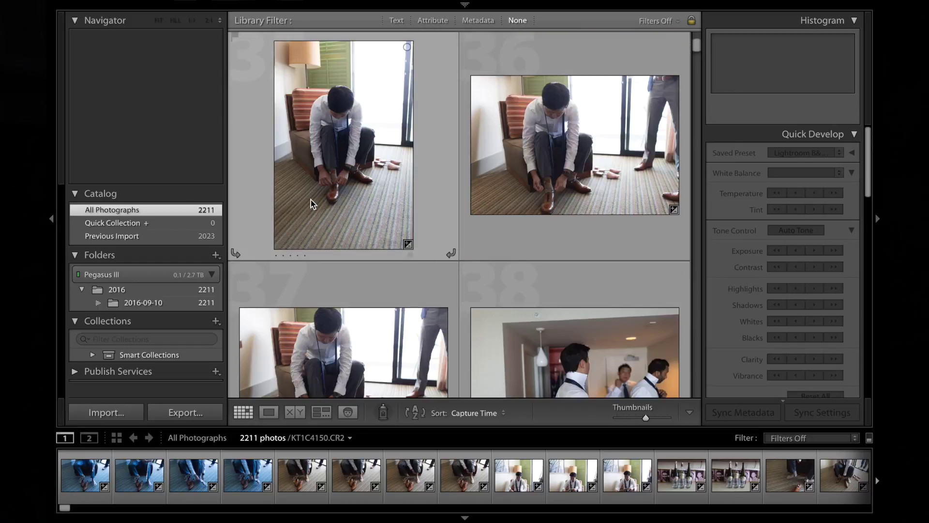
{"action": "scroll", "coordinate": [311, 201], "scroll_direction": "down", "scroll_amount": 5}
{"action": "scroll", "coordinate": [311, 203], "scroll_direction": "down", "scroll_amount": 2}
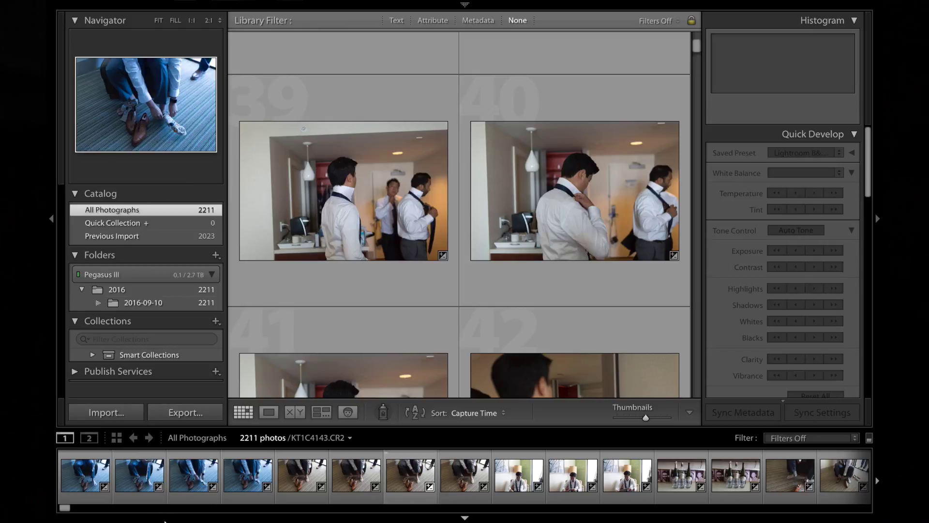
{"action": "left_click", "coordinate": [186, 509]}
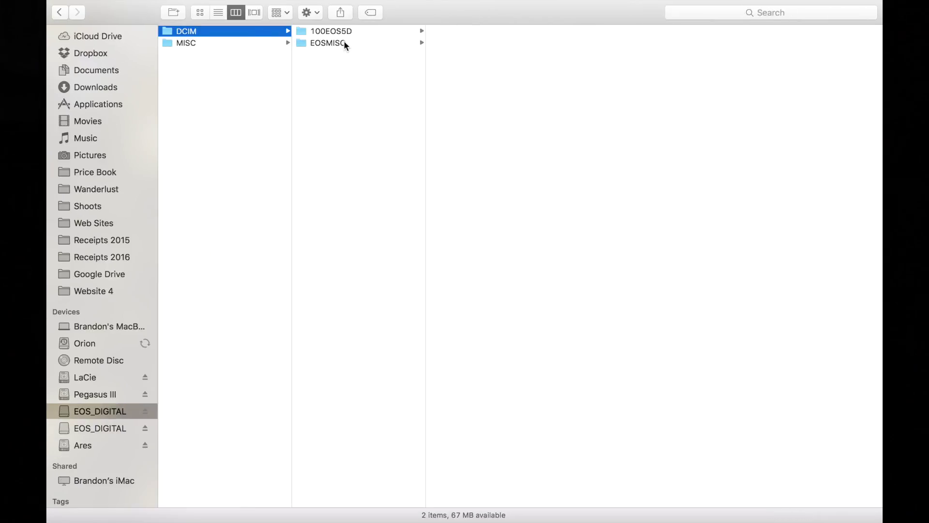
Step: Count the first card's 100EOS5D raws as 1,163 and enter 1163 in Spotlight
{"action": "left_click", "coordinate": [340, 32]}
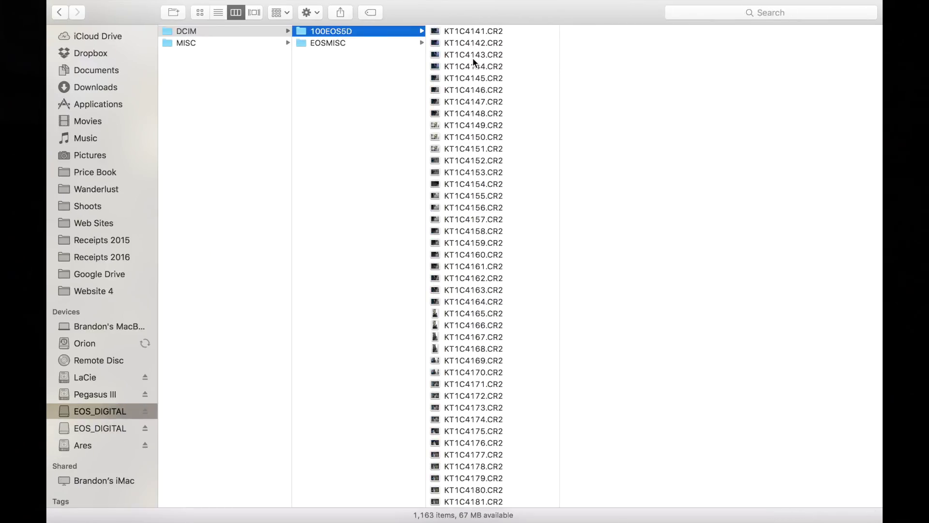
{"action": "left_click", "coordinate": [467, 187]}
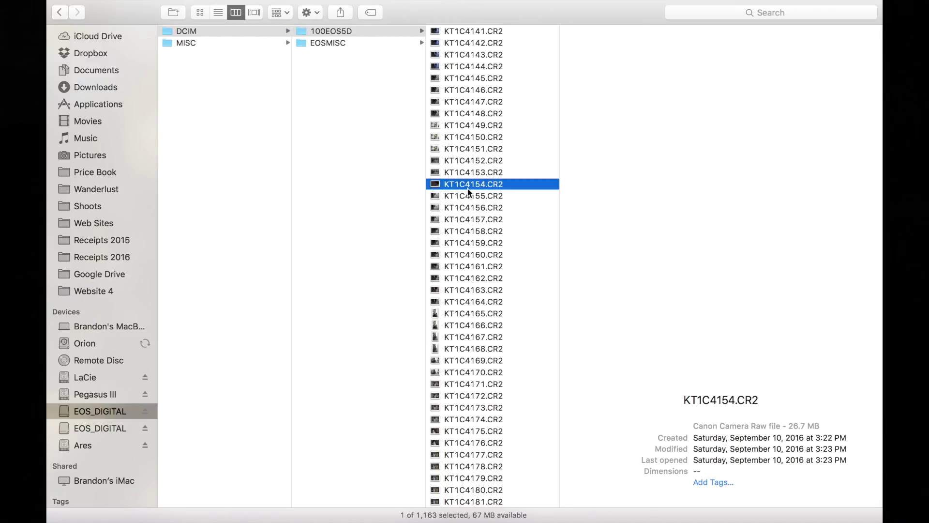
{"action": "key", "text": "super+a"}
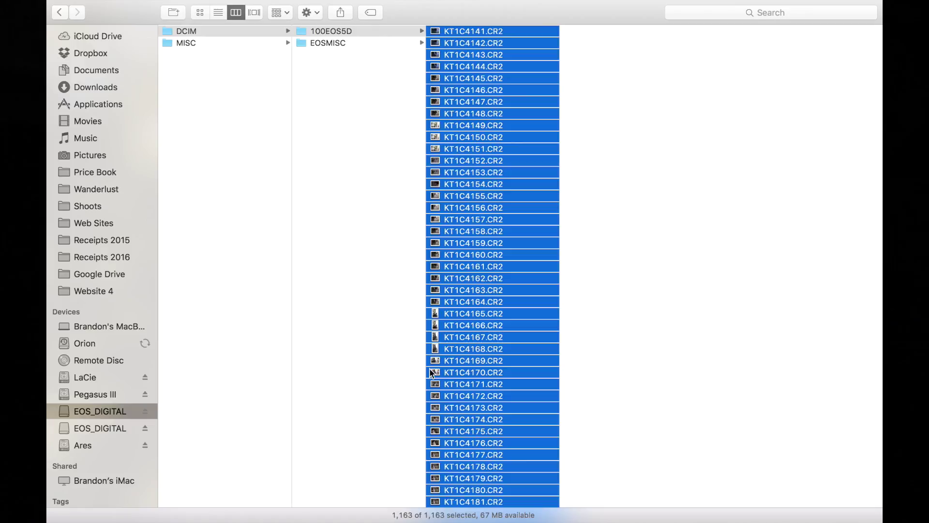
{"action": "key", "text": "super+space"}
{"action": "type", "text": "1163"}
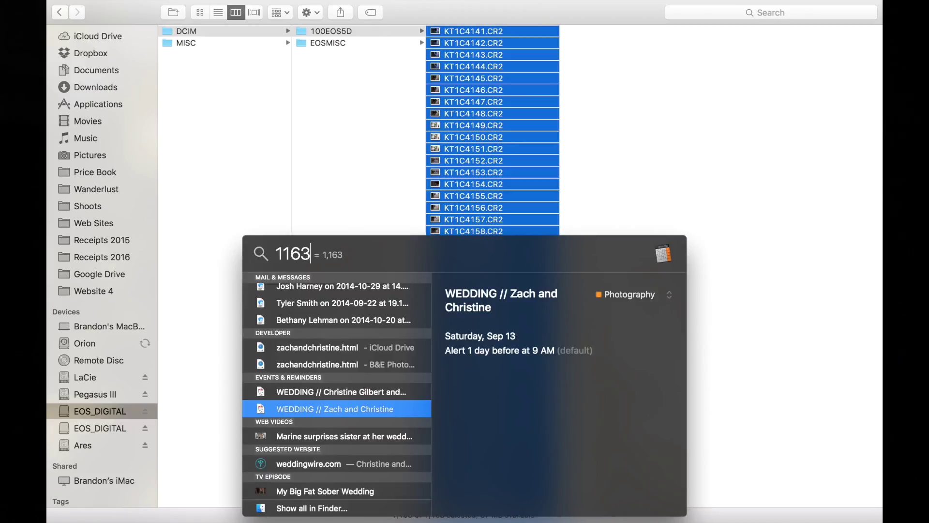
{"action": "left_click", "coordinate": [245, 234]}
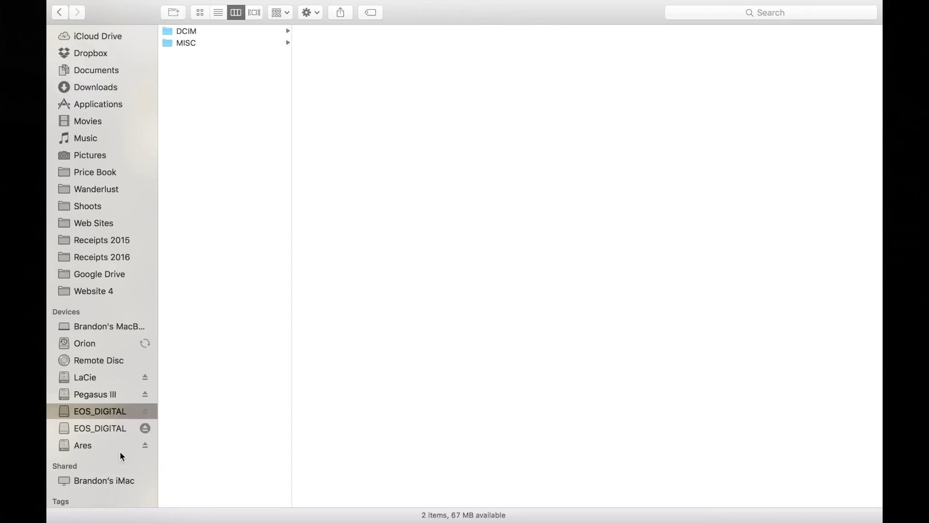
Step: Count the second card's 1,048 raws and add them to 1163 in Spotlight, totalling 2,211
{"action": "left_click", "coordinate": [97, 429]}
{"action": "left_click", "coordinate": [218, 32]}
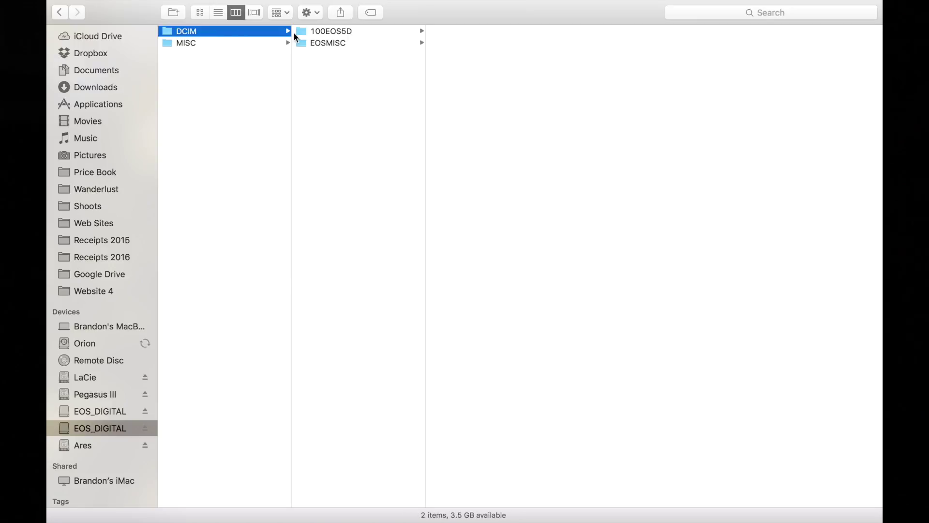
{"action": "left_click", "coordinate": [332, 31]}
{"action": "left_click", "coordinate": [472, 53]}
{"action": "key", "text": "super+a"}
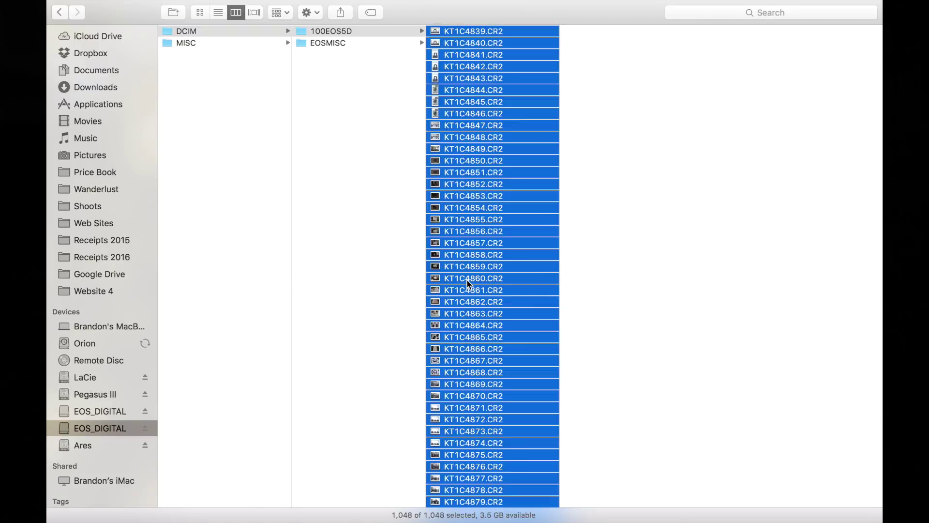
{"action": "key", "text": "super+space"}
{"action": "key", "text": "Right"}
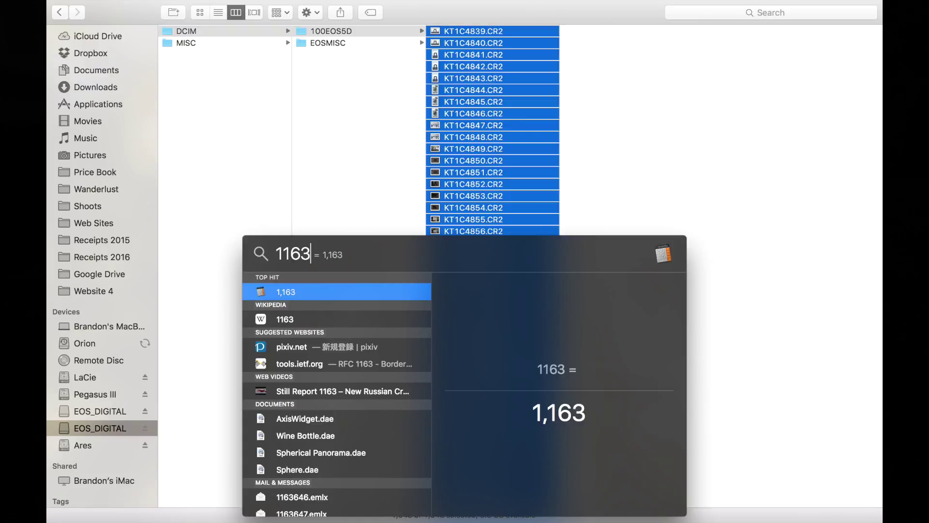
{"action": "type", "text": "+1048"}
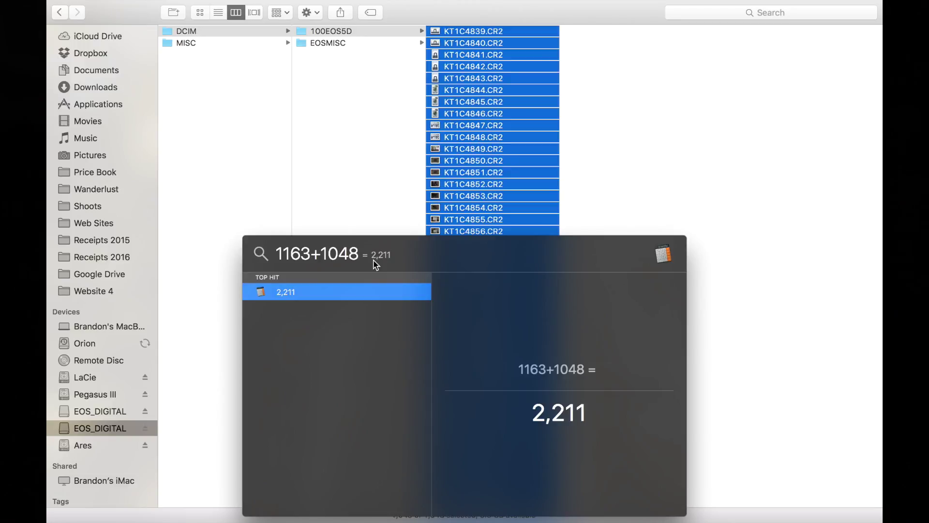
{"action": "key", "text": "Escape"}
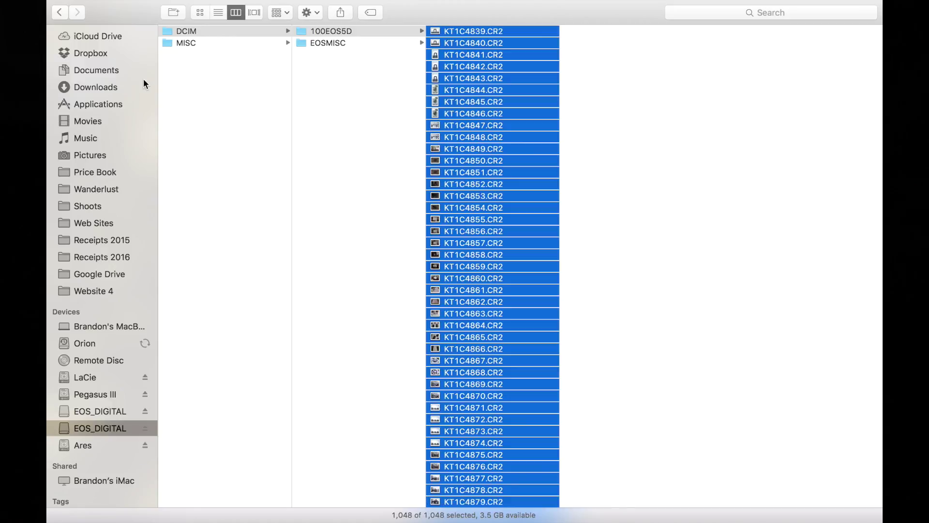
{"action": "left_click", "coordinate": [83, 22]}
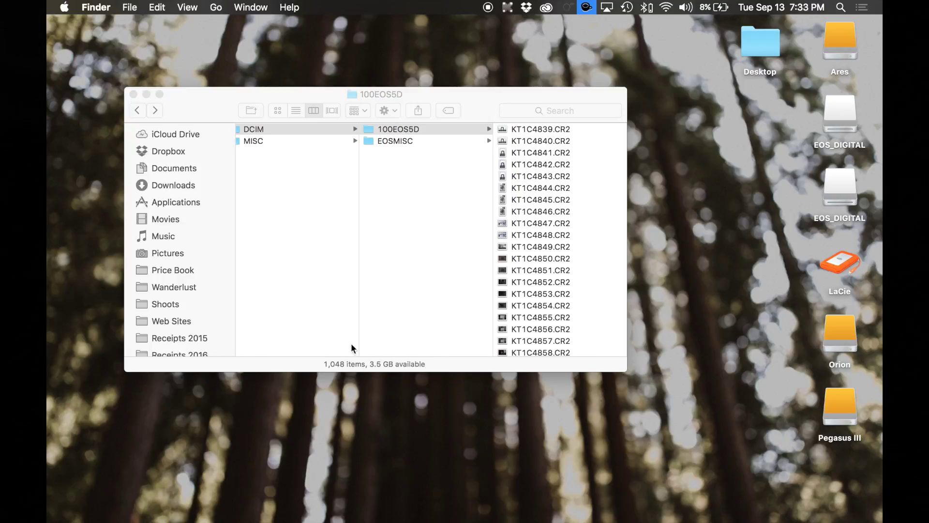
Step: Compare the 2,211 Spotlight total against Lightroom's 2211-photo count
{"action": "left_click", "coordinate": [350, 342]}
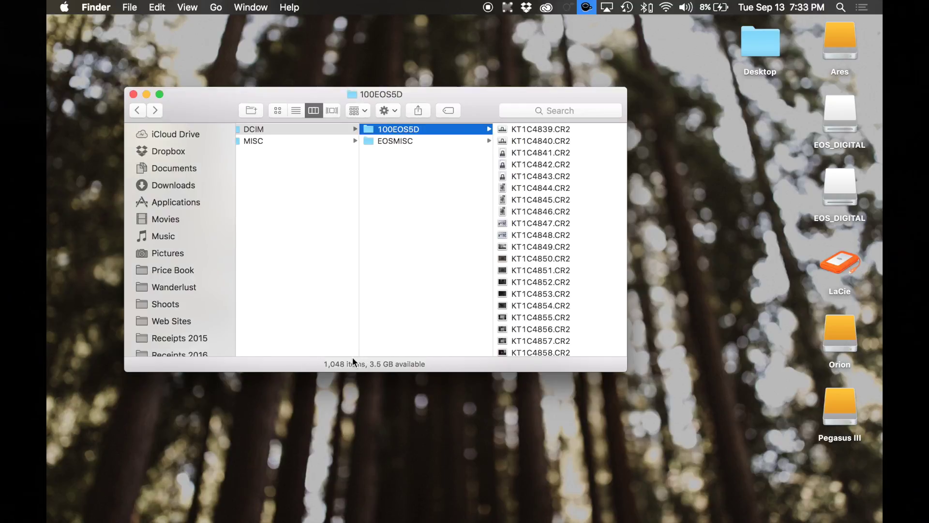
{"action": "key", "text": "super+space"}
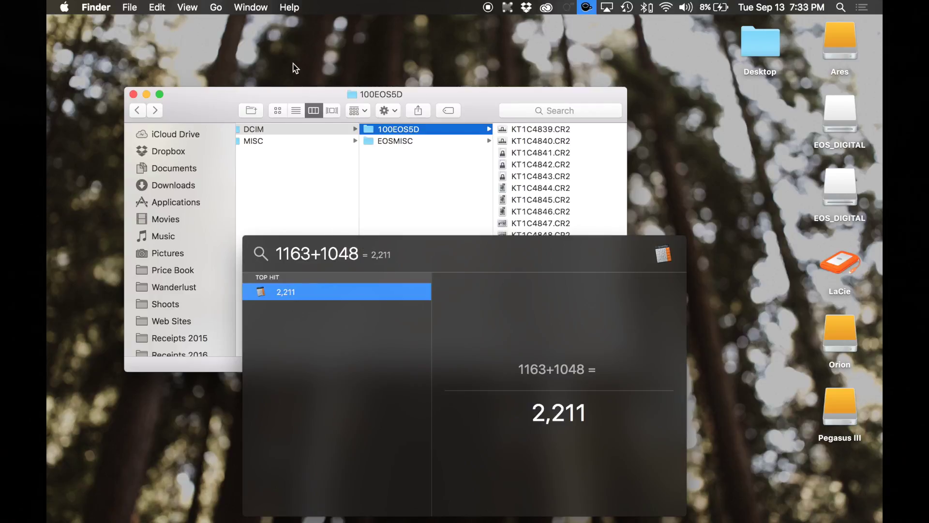
{"action": "key", "text": "ctrl+Right"}
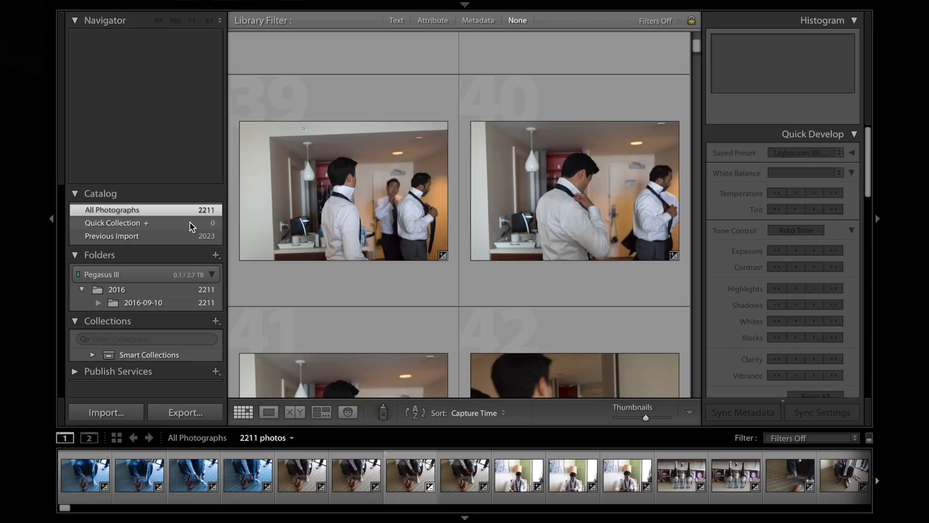
{"action": "key", "text": "ctrl+Left"}
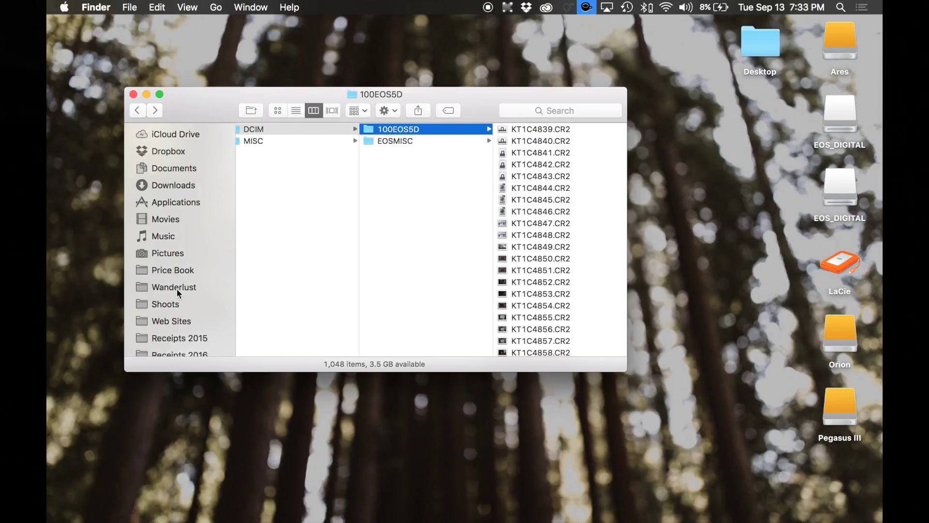
Step: Open the Gregg catalog folder on the Pegasus III drive
{"action": "scroll", "coordinate": [177, 292], "scroll_direction": "down", "scroll_amount": 10}
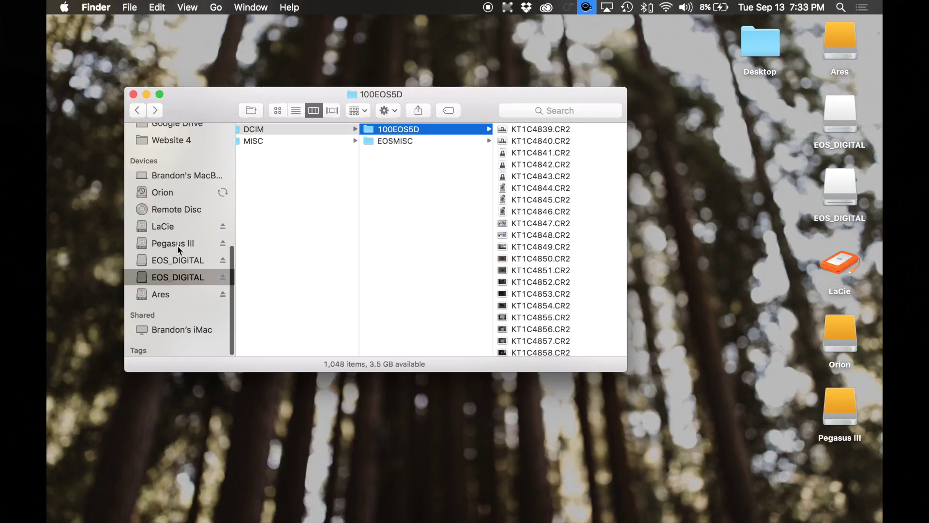
{"action": "left_click", "coordinate": [178, 244]}
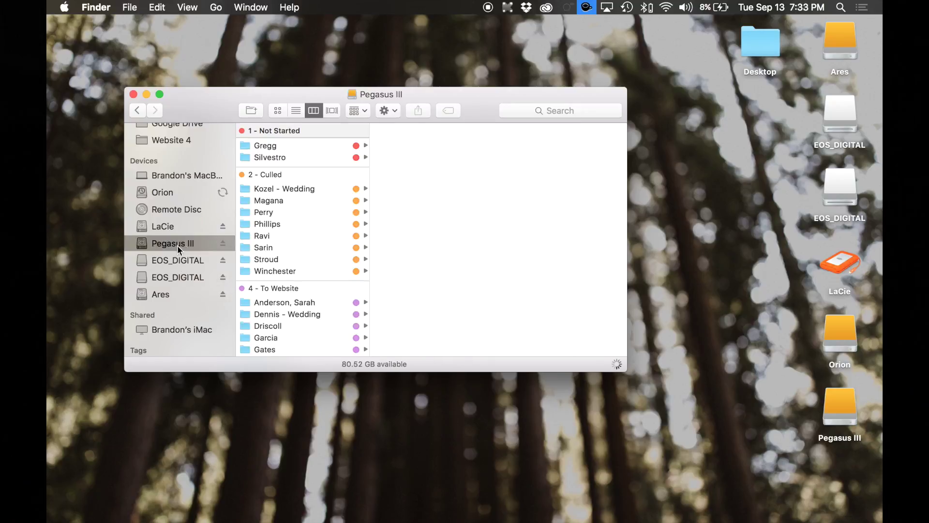
{"action": "left_click", "coordinate": [266, 146]}
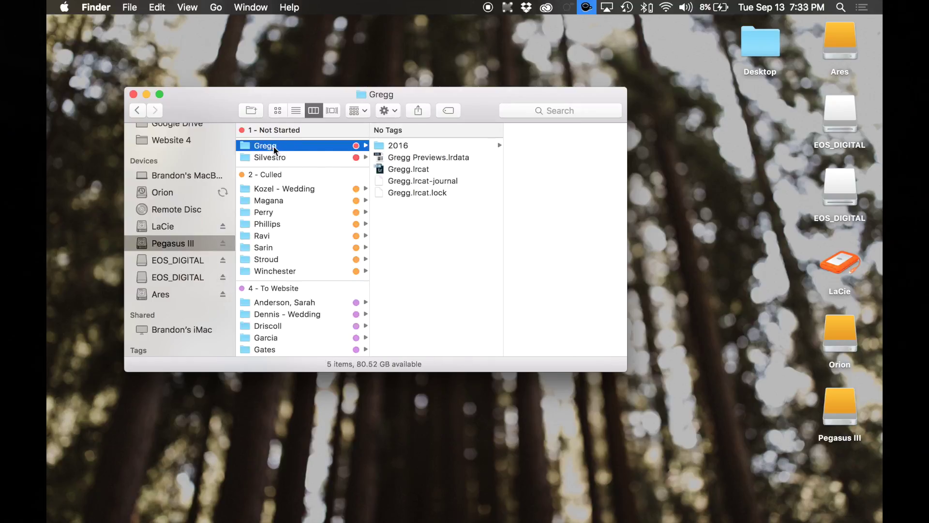
Step: Show Get Info for the 2016-09-10 folder and arrange it beside the file window
{"action": "left_click", "coordinate": [406, 147]}
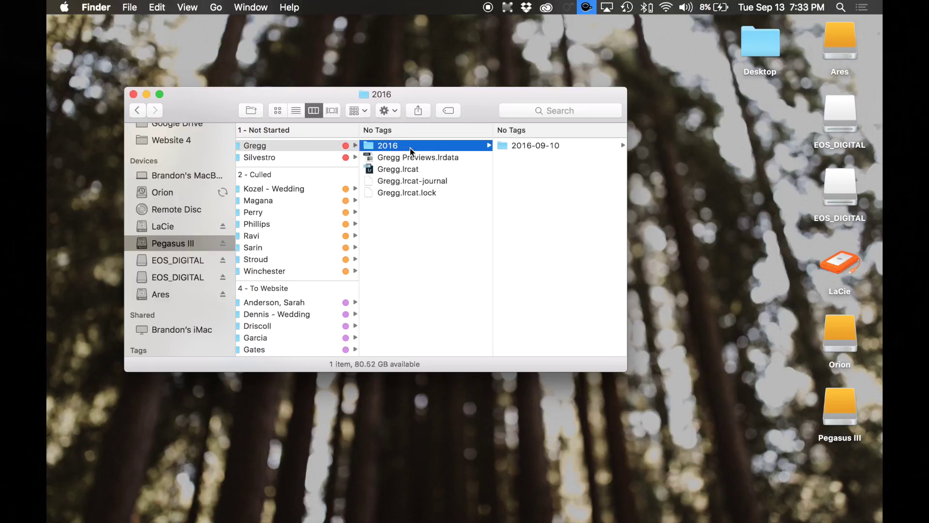
{"action": "left_click", "coordinate": [501, 147]}
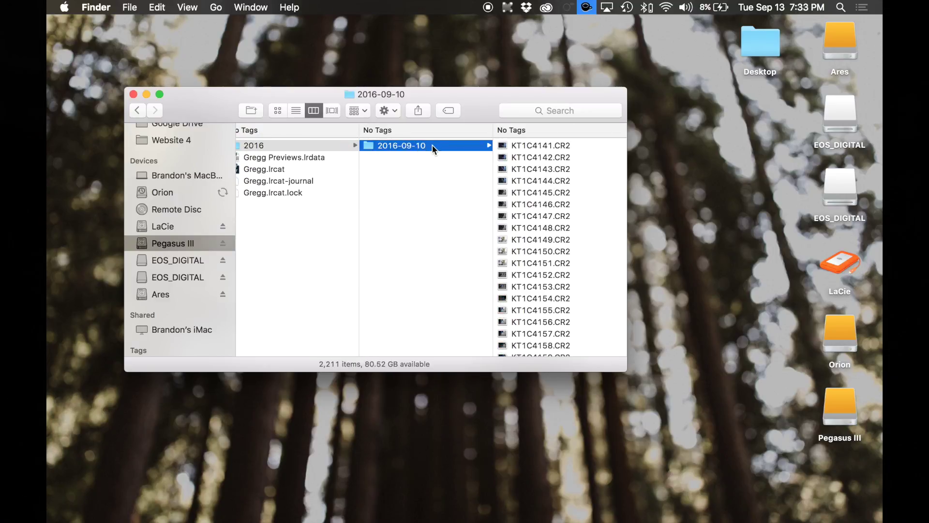
{"action": "key", "text": "super+i"}
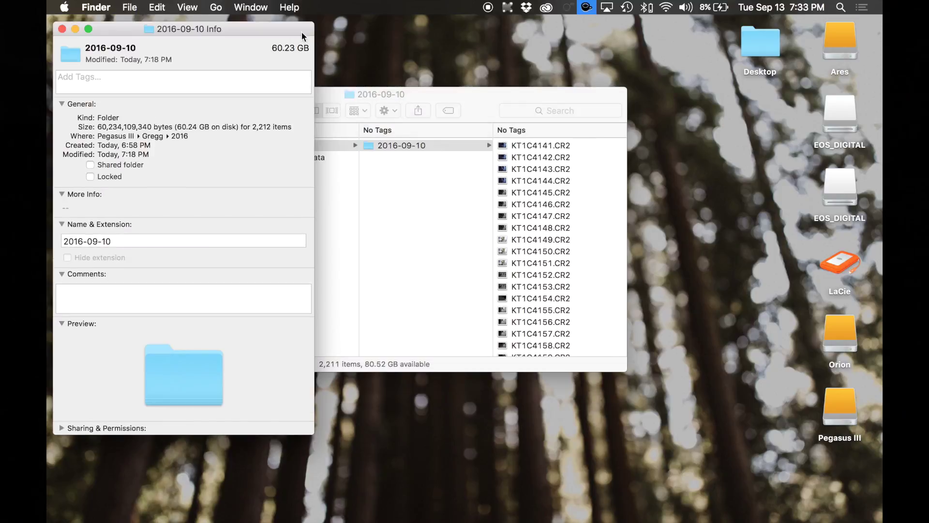
{"action": "left_click_drag", "start_coordinate": [314, 33], "coordinate": [226, 28]}
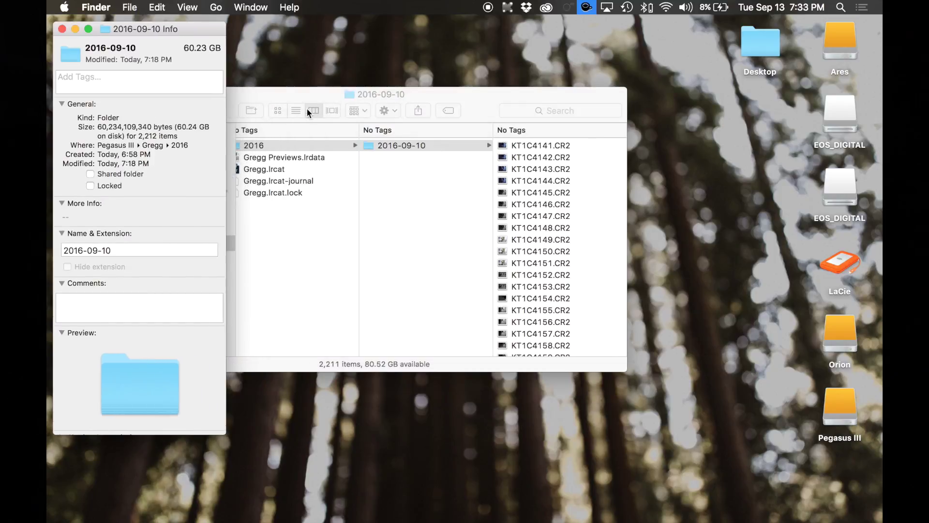
{"action": "left_click_drag", "start_coordinate": [271, 93], "coordinate": [409, 87]}
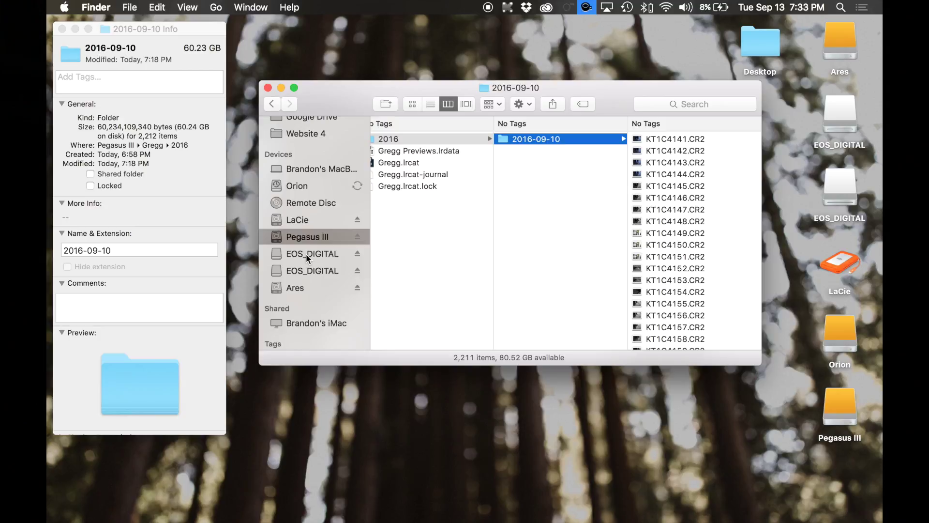
Step: Open both EOS_DIGITAL cards and show info for the second card's DCIM/100EOS5D folder
{"action": "left_click", "coordinate": [306, 253]}
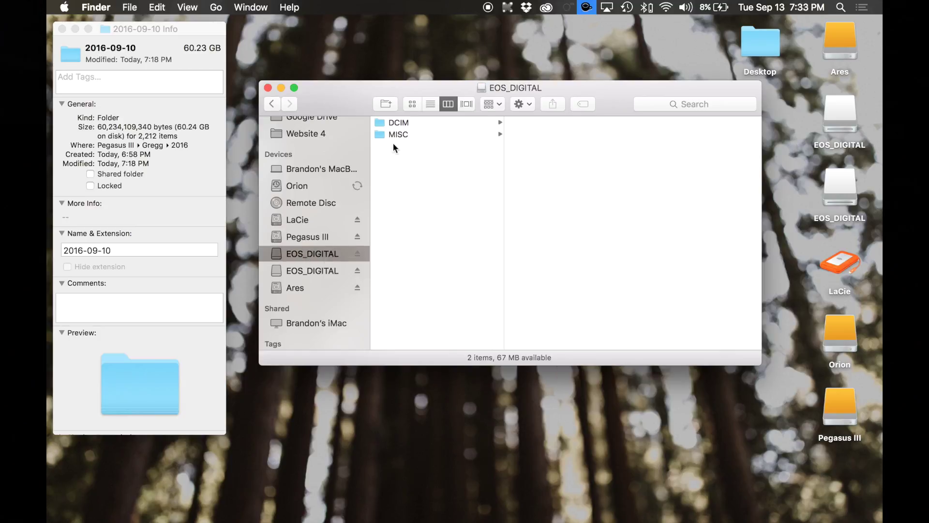
{"action": "left_click", "coordinate": [313, 271], "text": "super"}
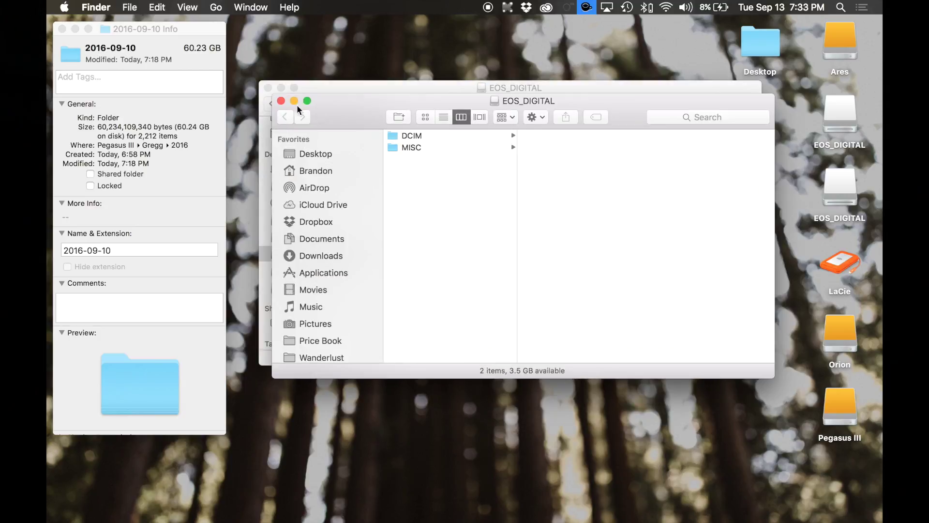
{"action": "left_click_drag", "start_coordinate": [346, 256], "coordinate": [345, 283]}
{"action": "left_click", "coordinate": [411, 295]}
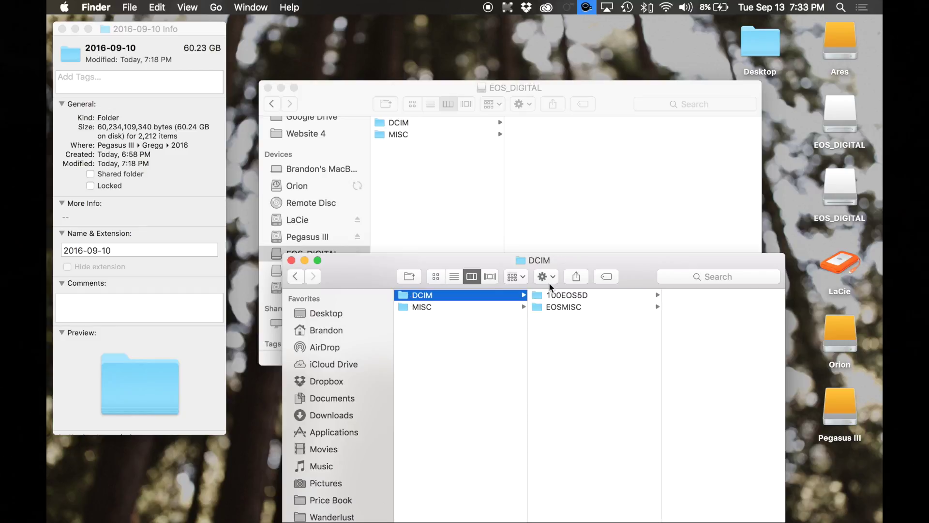
{"action": "left_click", "coordinate": [557, 295]}
{"action": "key", "text": "super+i"}
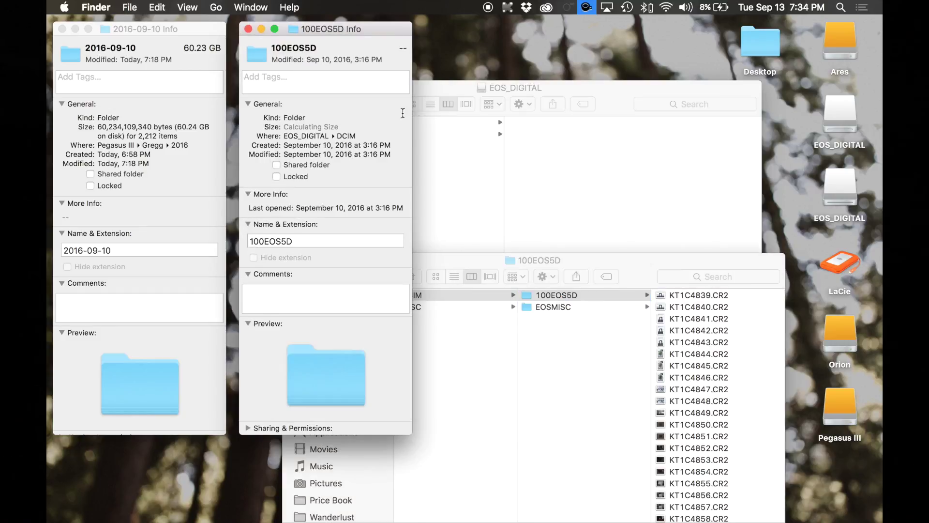
Step: Show info for the first card's 100EOS5D folder and bring its 28.4 GB panel forward
{"action": "left_click", "coordinate": [457, 83]}
{"action": "left_click", "coordinate": [412, 134]}
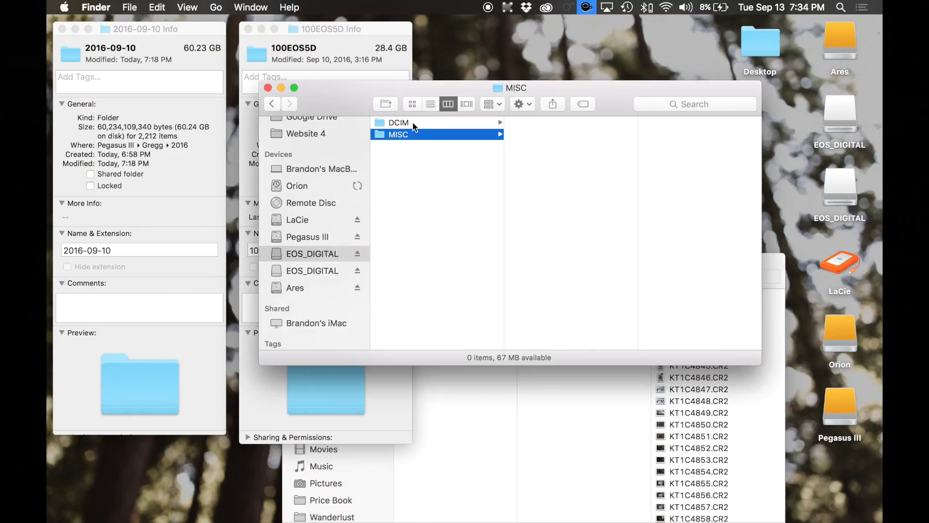
{"action": "left_click", "coordinate": [412, 123]}
{"action": "left_click", "coordinate": [545, 125]}
{"action": "key", "text": "super+i"}
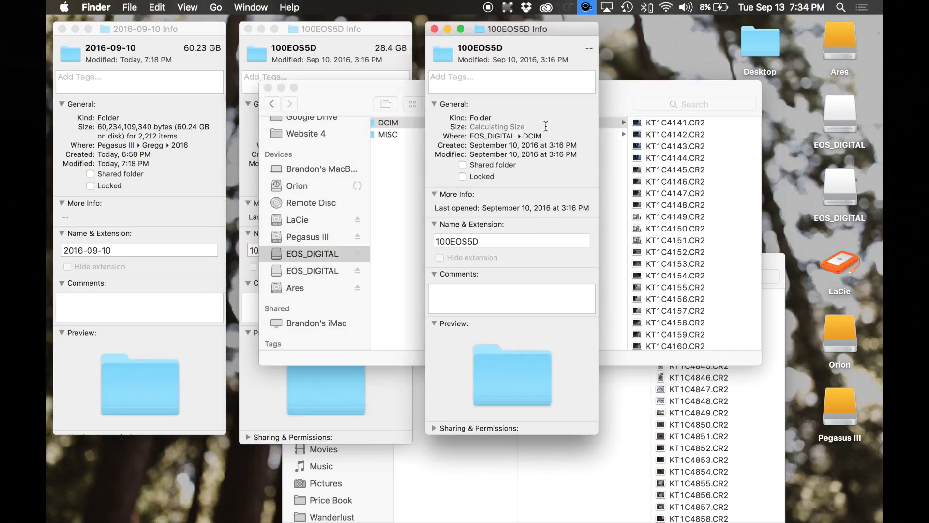
{"action": "left_click", "coordinate": [370, 33]}
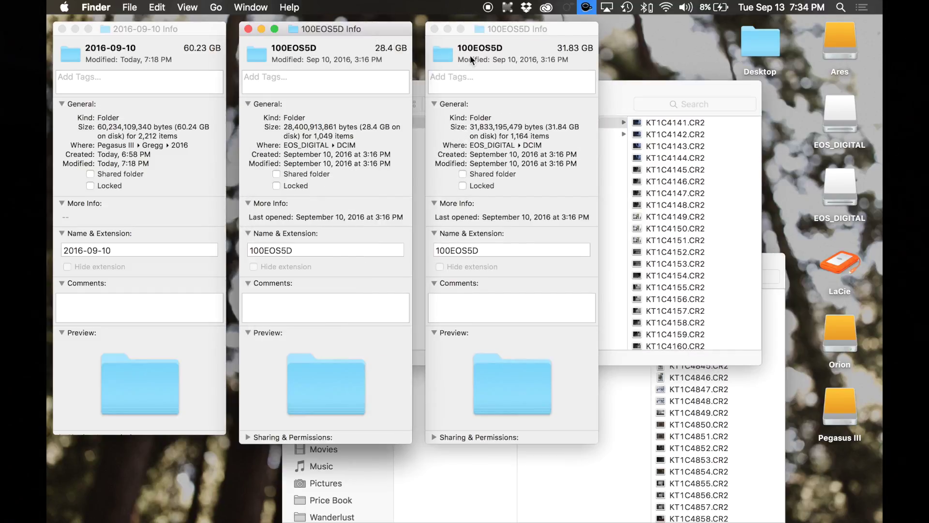
Step: Compute 28.4+31.83 = 60.23 in Spotlight, then close both 100EOS5D Info windows
{"action": "key", "text": "super+space"}
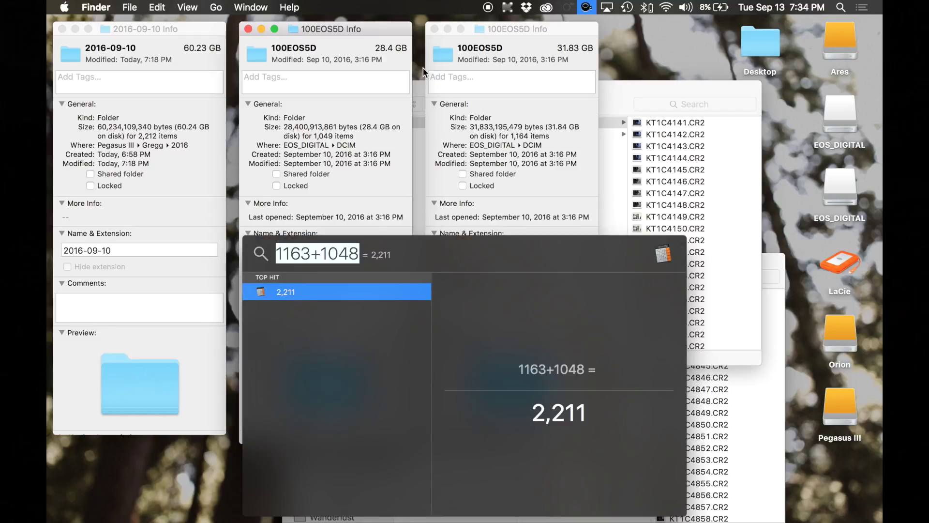
{"action": "type", "text": "28.4"}
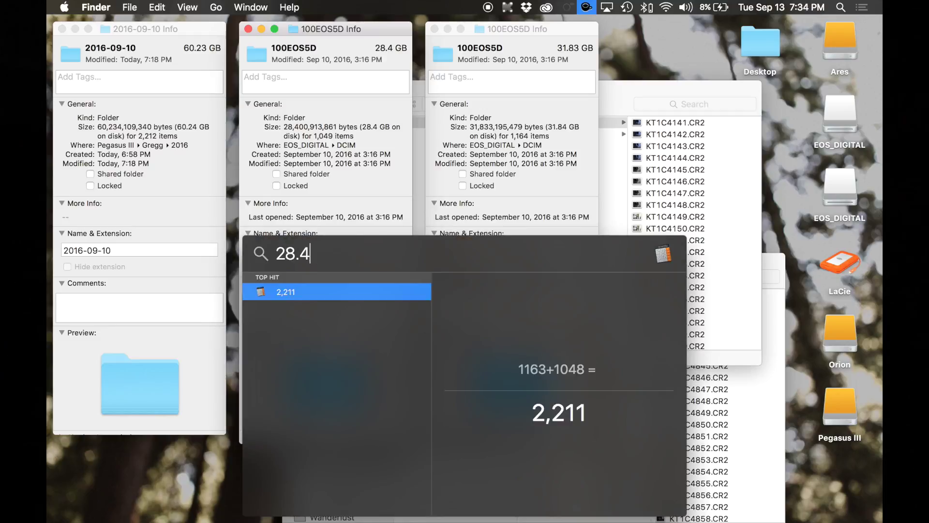
{"action": "type", "text": "+31.83"}
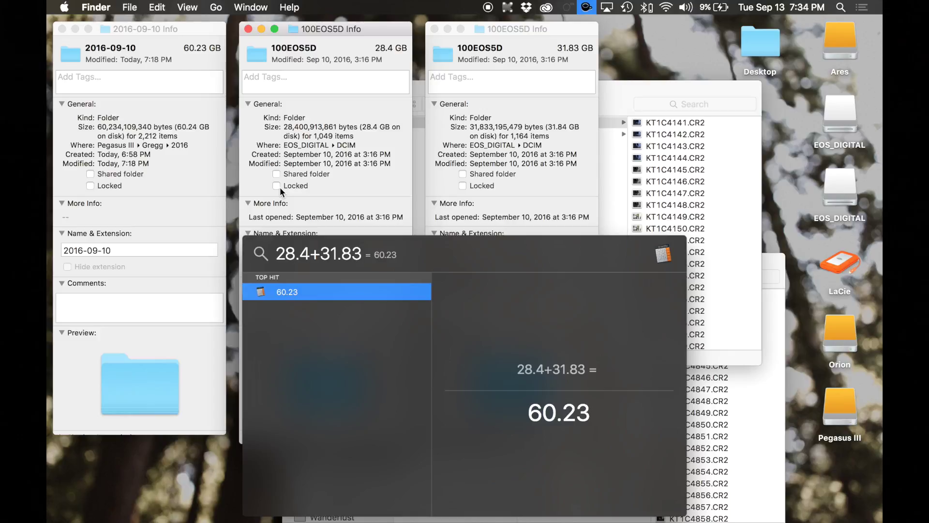
{"action": "left_click", "coordinate": [181, 62]}
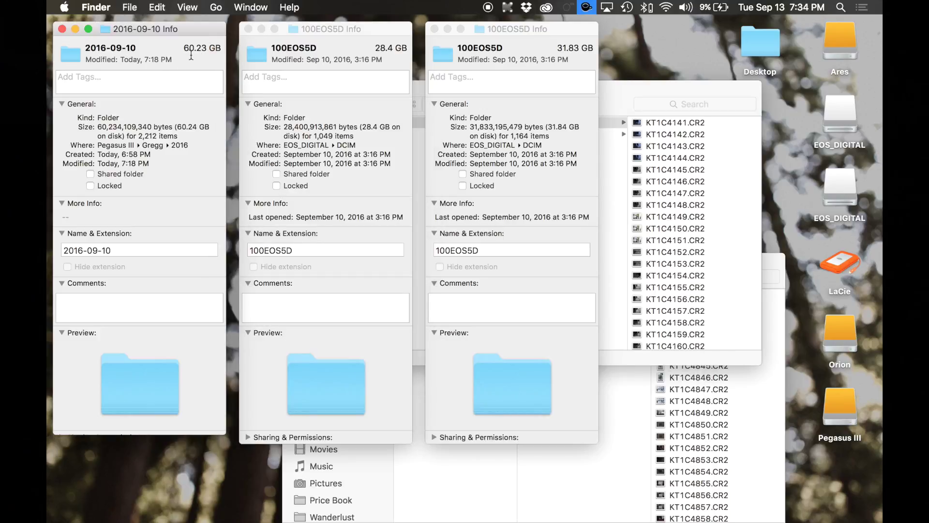
{"action": "key", "text": "cmd+w"}
{"action": "key", "text": "cmd+w"}
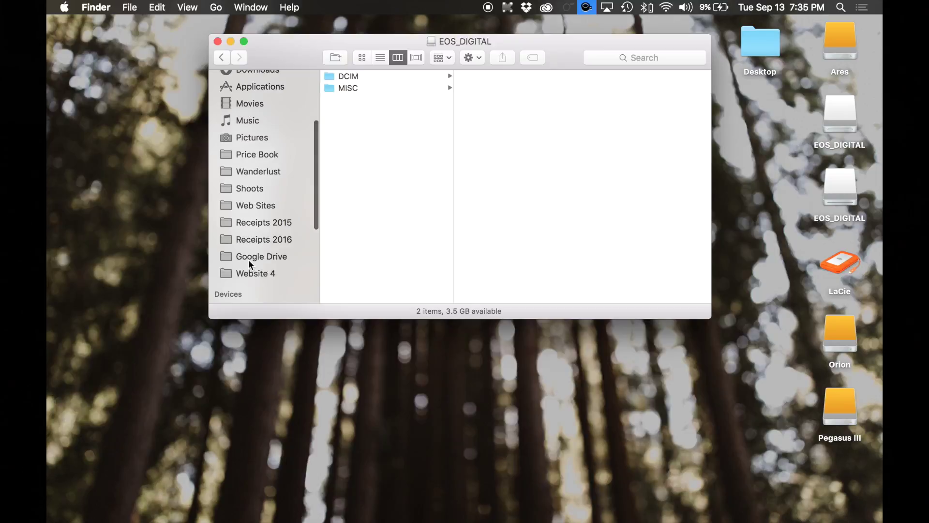
Step: Show Get Info for Pegasus III's Gregg/2016 folder: 60.23 GB, 2,213 items
{"action": "scroll", "coordinate": [251, 261], "scroll_direction": "down", "scroll_amount": 5}
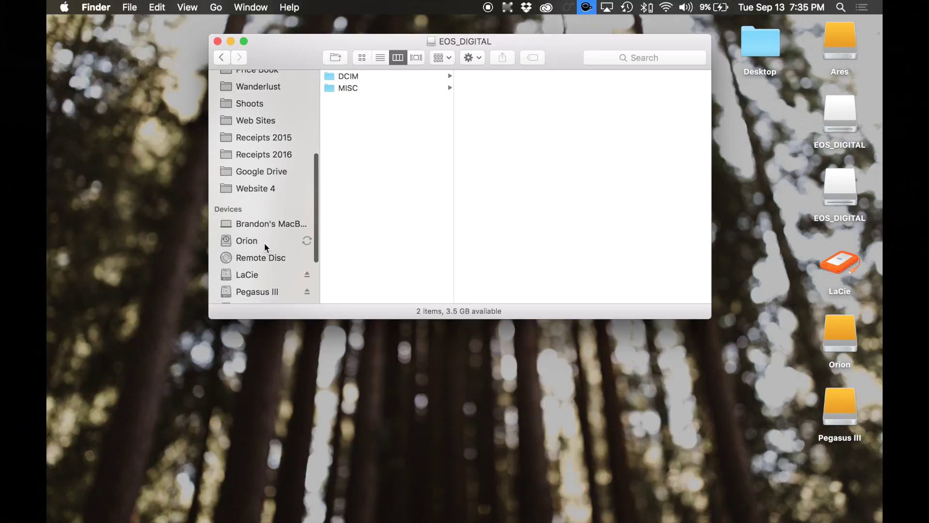
{"action": "left_click", "coordinate": [257, 254]}
{"action": "left_click", "coordinate": [350, 95]}
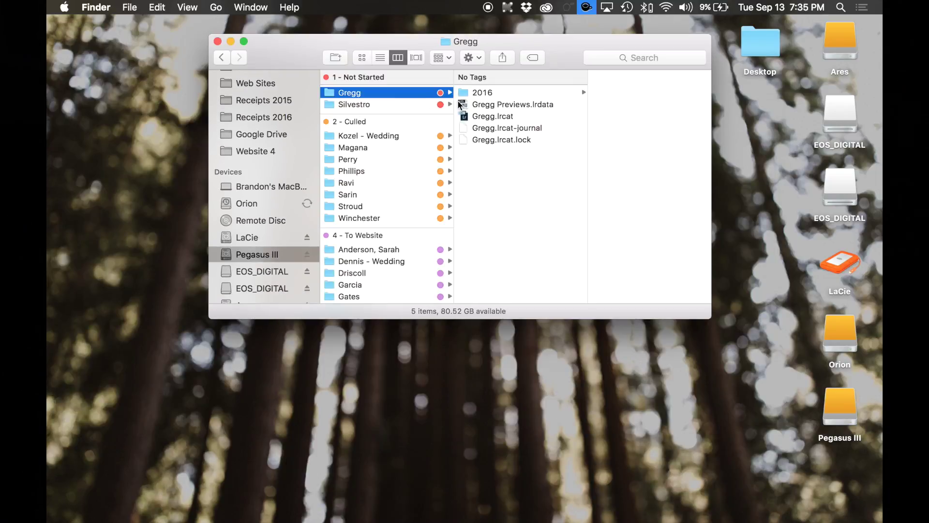
{"action": "left_click", "coordinate": [473, 93]}
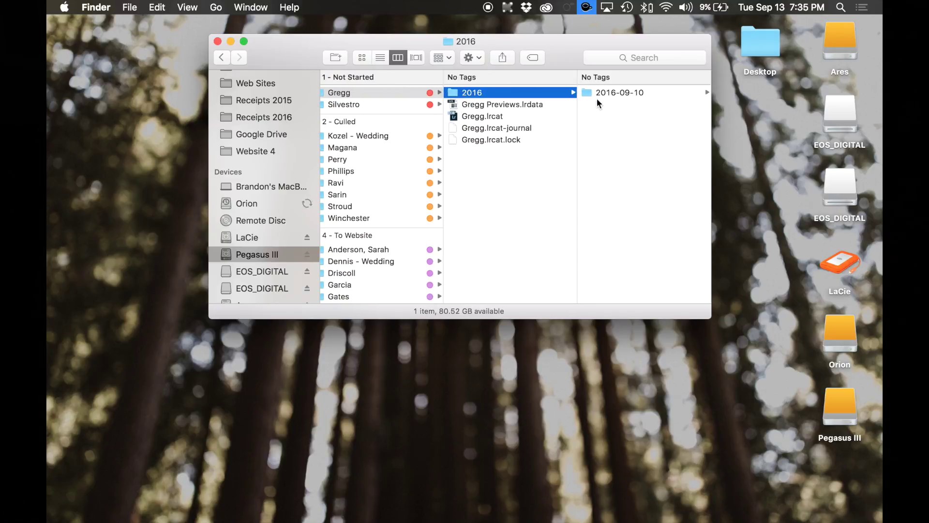
{"action": "key", "text": "super+i"}
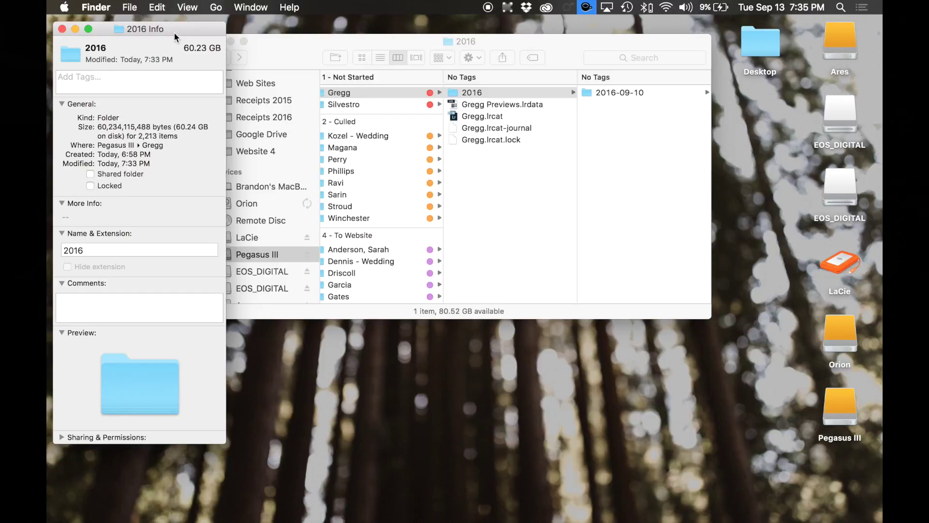
{"action": "left_click_drag", "start_coordinate": [180, 34], "coordinate": [186, 68]}
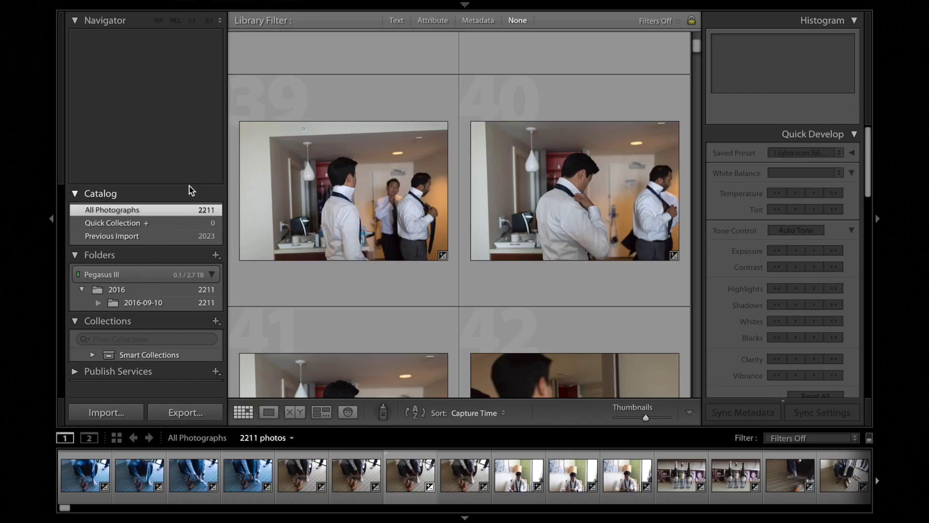
Step: Set Catalog Settings to back up 'Every time Lightroom exits', then quit Lightroom
{"action": "mouse_move", "coordinate": [151, 5]}
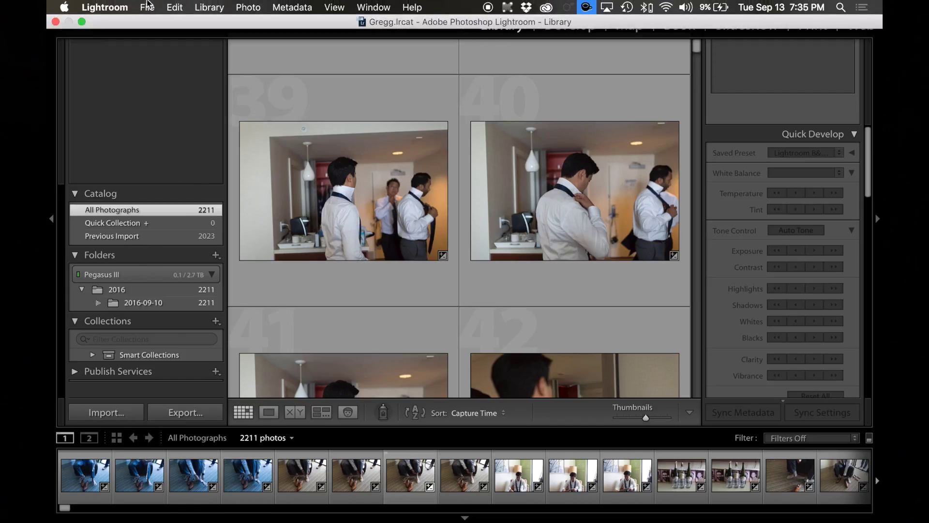
{"action": "left_click", "coordinate": [119, 6]}
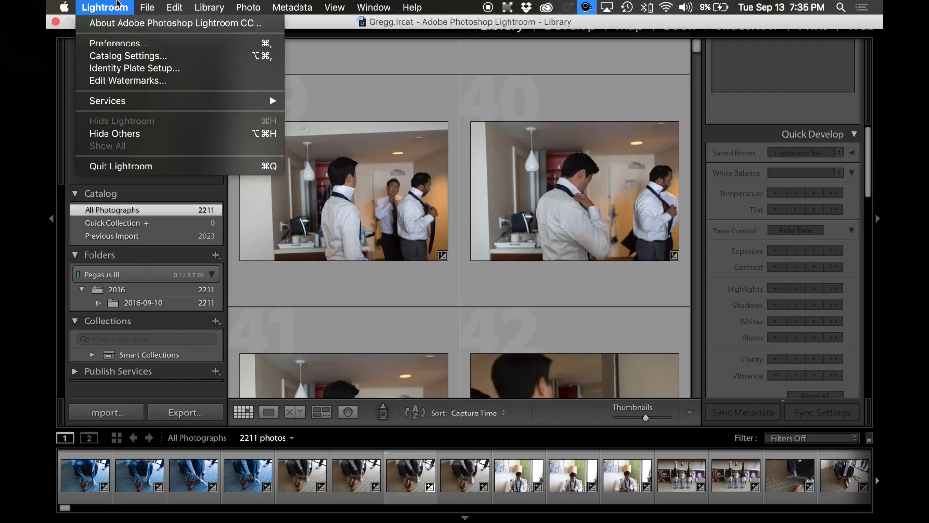
{"action": "left_click", "coordinate": [111, 55]}
{"action": "left_click", "coordinate": [345, 203]}
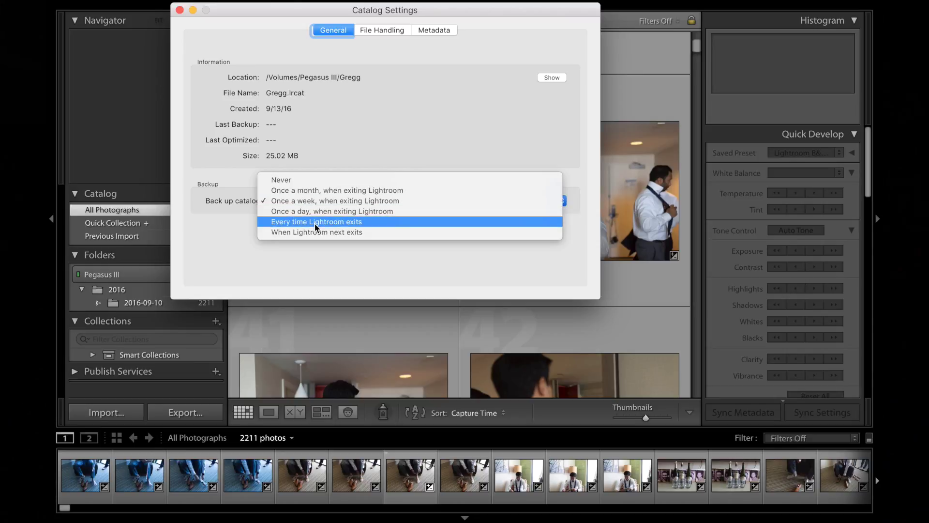
{"action": "left_click", "coordinate": [320, 221]}
{"action": "key", "text": "Escape"}
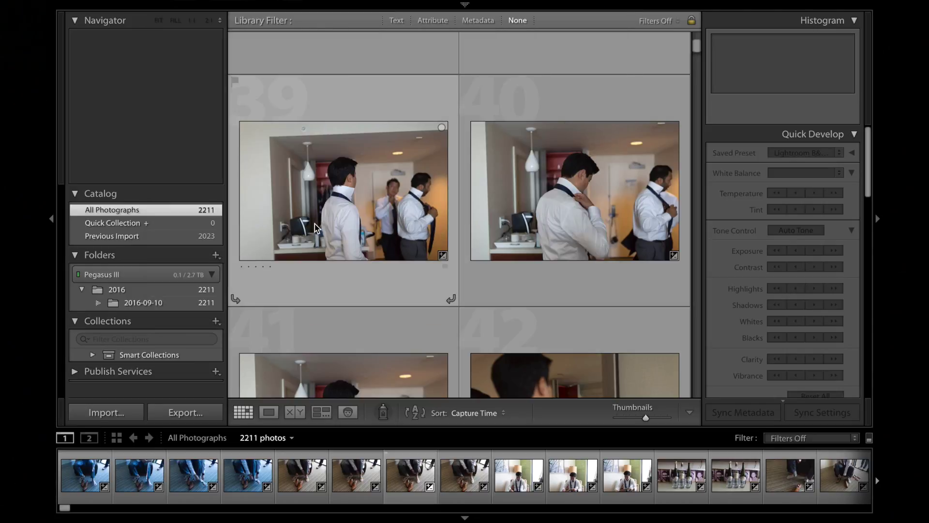
{"action": "key", "text": "super+q"}
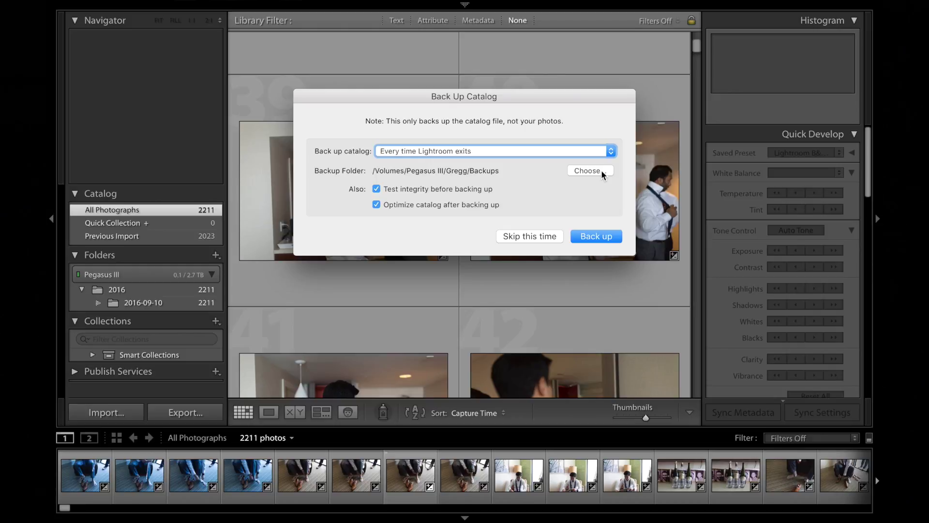
Step: Browse to Dropbox's Lightroom Backups folder for a new catalog backup location
{"action": "left_click", "coordinate": [601, 171]}
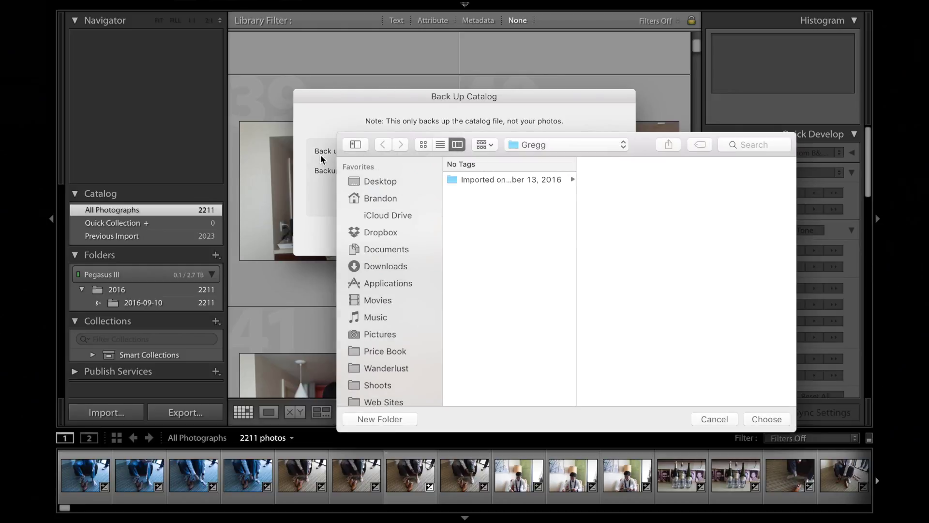
{"action": "left_click", "coordinate": [372, 233]}
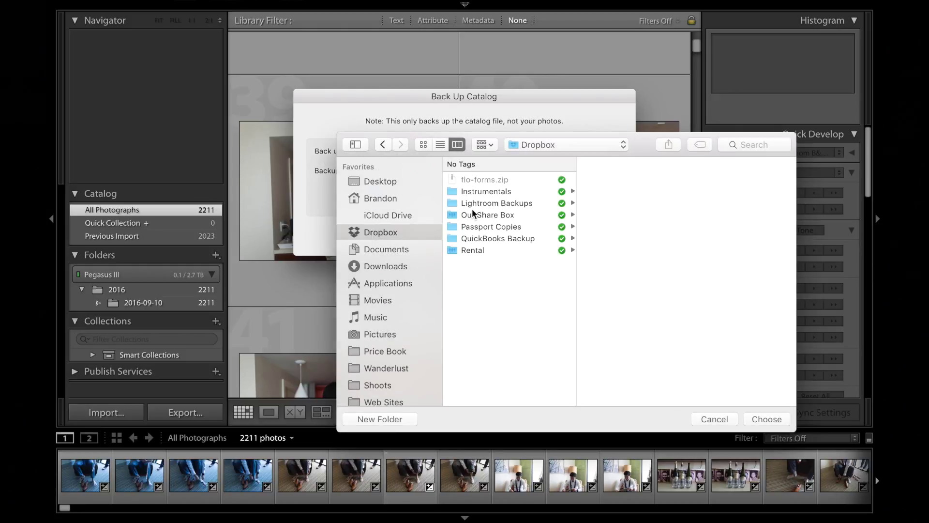
{"action": "left_click", "coordinate": [484, 204]}
{"action": "scroll", "coordinate": [664, 324], "scroll_direction": "down", "scroll_amount": 10}
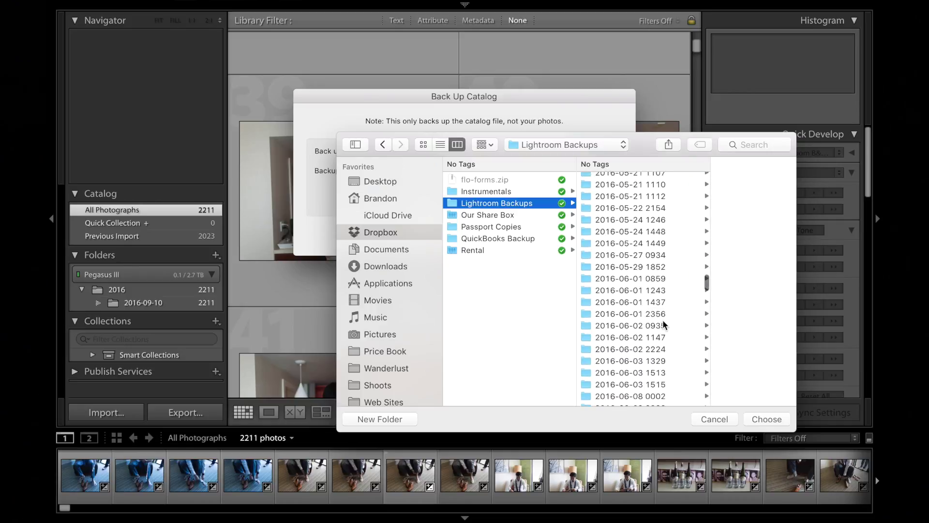
{"action": "scroll", "coordinate": [663, 325], "scroll_direction": "down", "scroll_amount": 15}
{"action": "scroll", "coordinate": [664, 324], "scroll_direction": "up", "scroll_amount": 20}
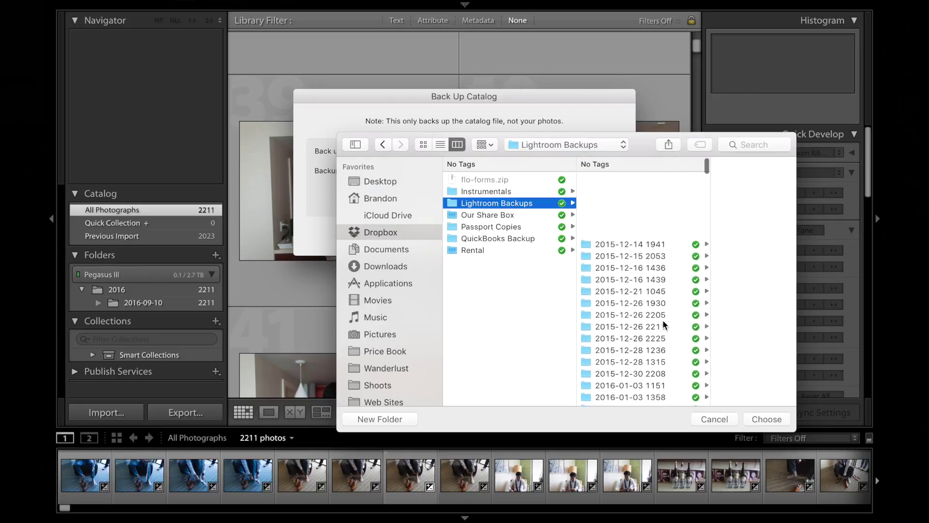
{"action": "scroll", "coordinate": [663, 324], "scroll_direction": "down", "scroll_amount": 20}
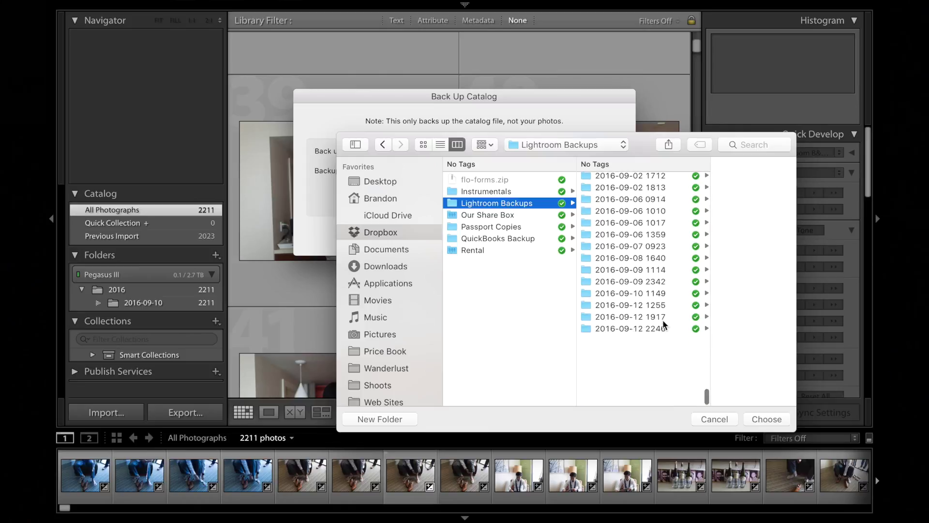
{"action": "scroll", "coordinate": [664, 324], "scroll_direction": "up", "scroll_amount": 5}
{"action": "left_click", "coordinate": [620, 281]}
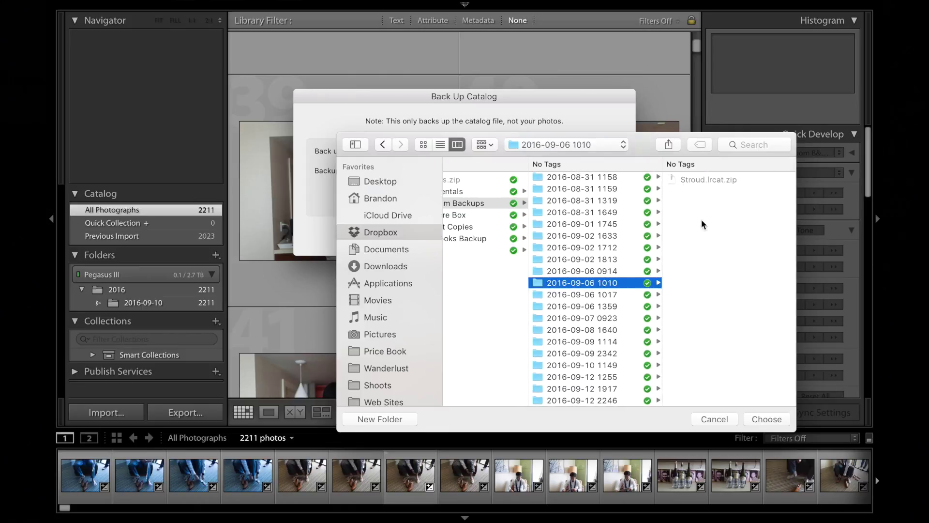
{"action": "key", "text": "Up"}
{"action": "key", "text": "Up"}
{"action": "key", "text": "Up"}
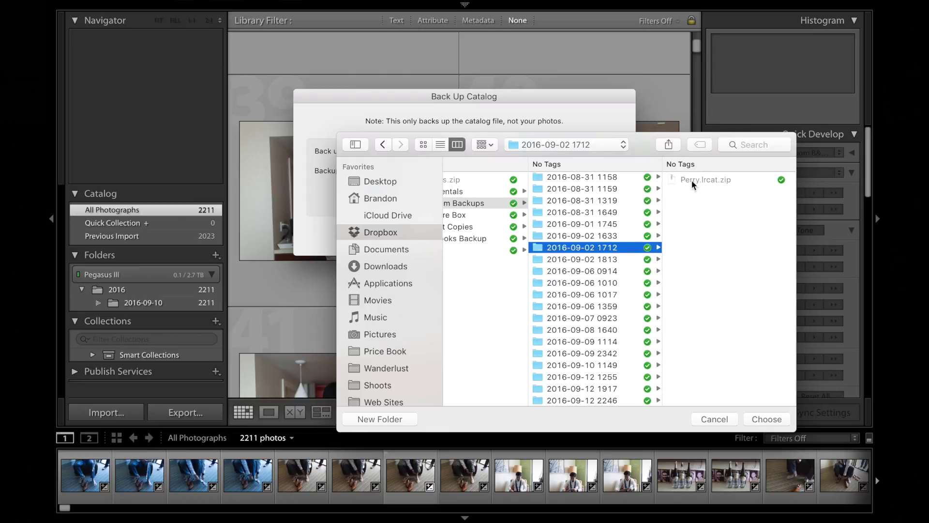
{"action": "scroll", "coordinate": [576, 208], "scroll_direction": "up", "scroll_amount": 10}
{"action": "left_click", "coordinate": [581, 211]}
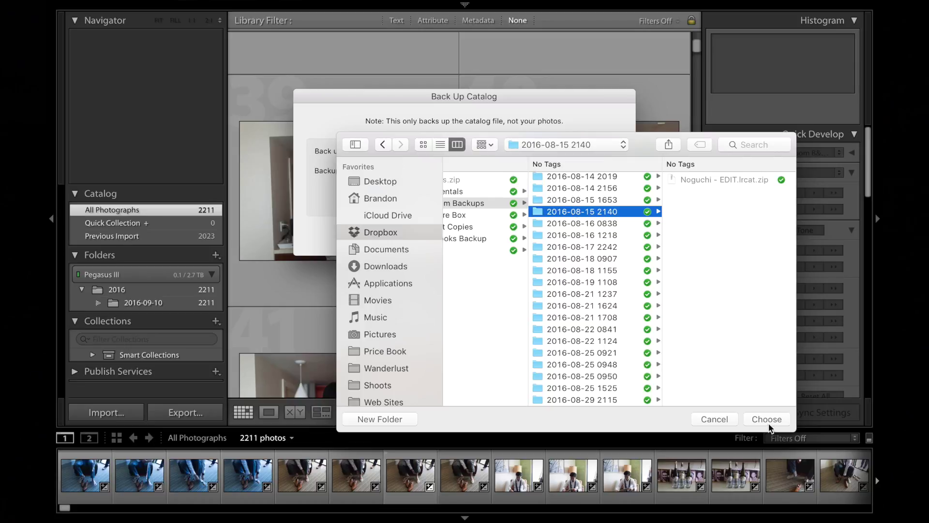
{"action": "left_click", "coordinate": [767, 419]}
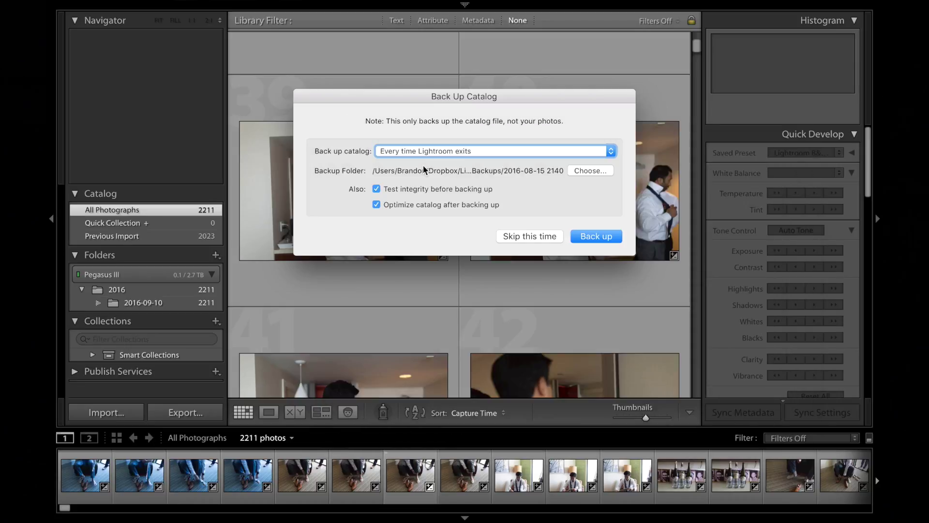
{"action": "left_click", "coordinate": [593, 239]}
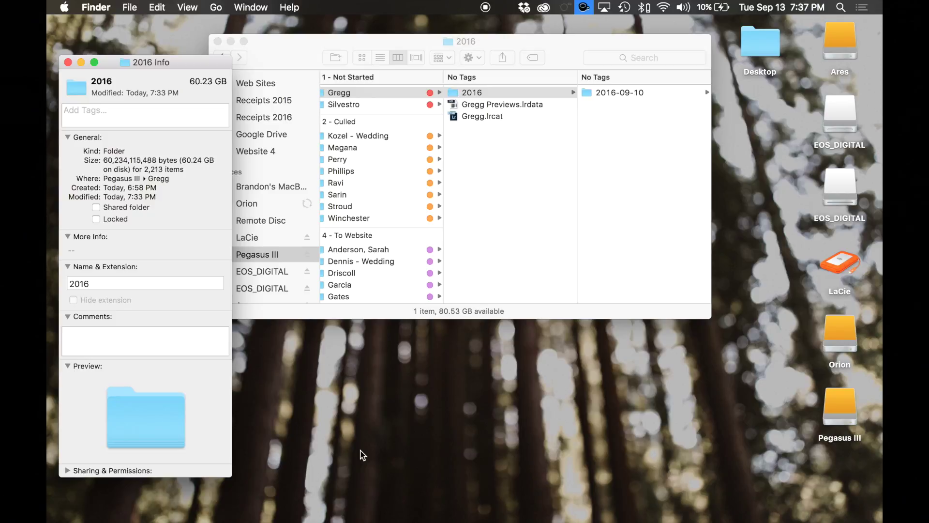
Step: Close the 2016 folder's Info window in Finder
{"action": "key", "text": "super+w"}
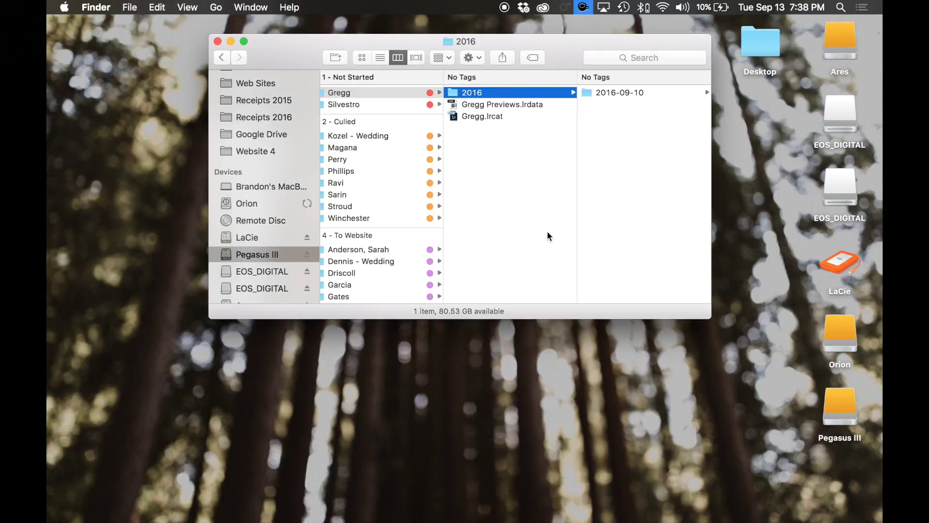